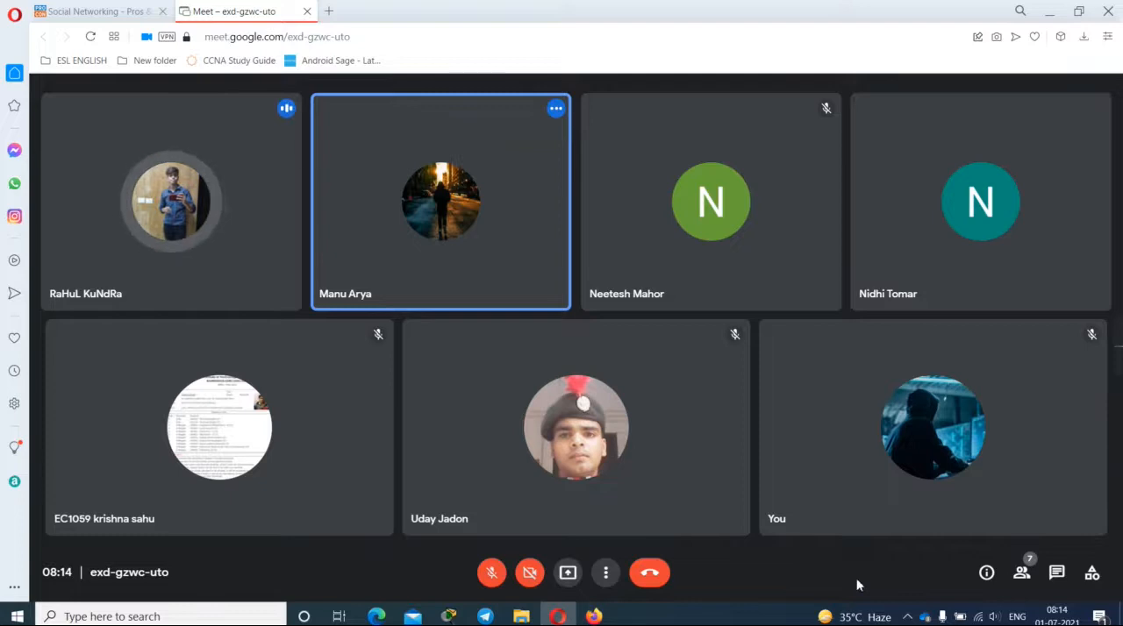
Step: Unmute the meeting microphone for two short replies around the GNS3 topology setup, muting it after each one
left_click(487, 579)
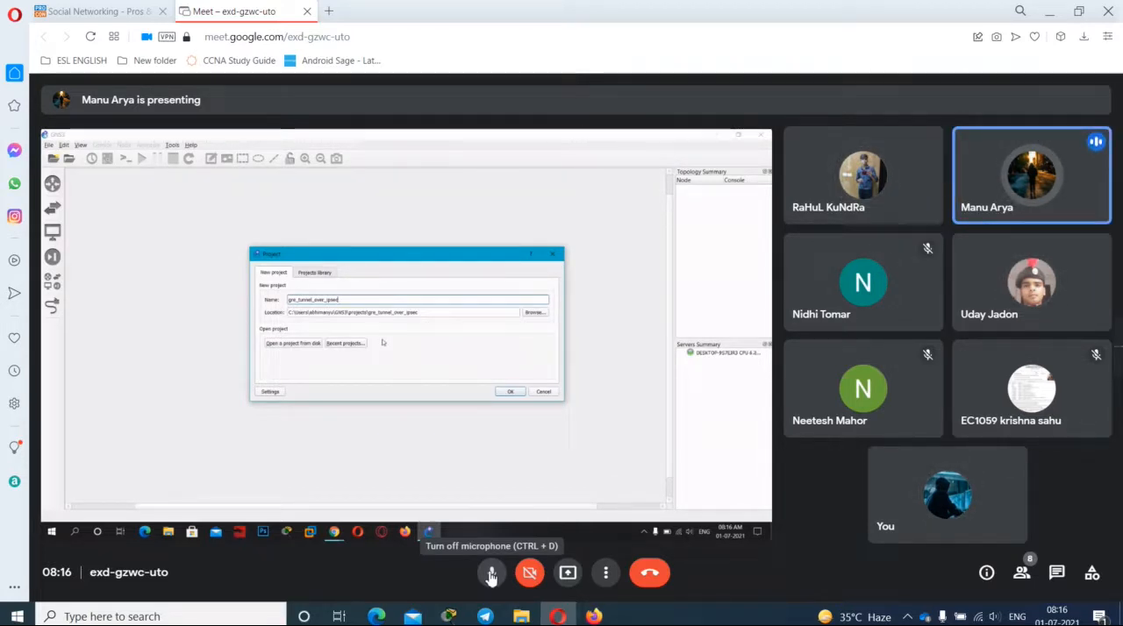
left_click(492, 576)
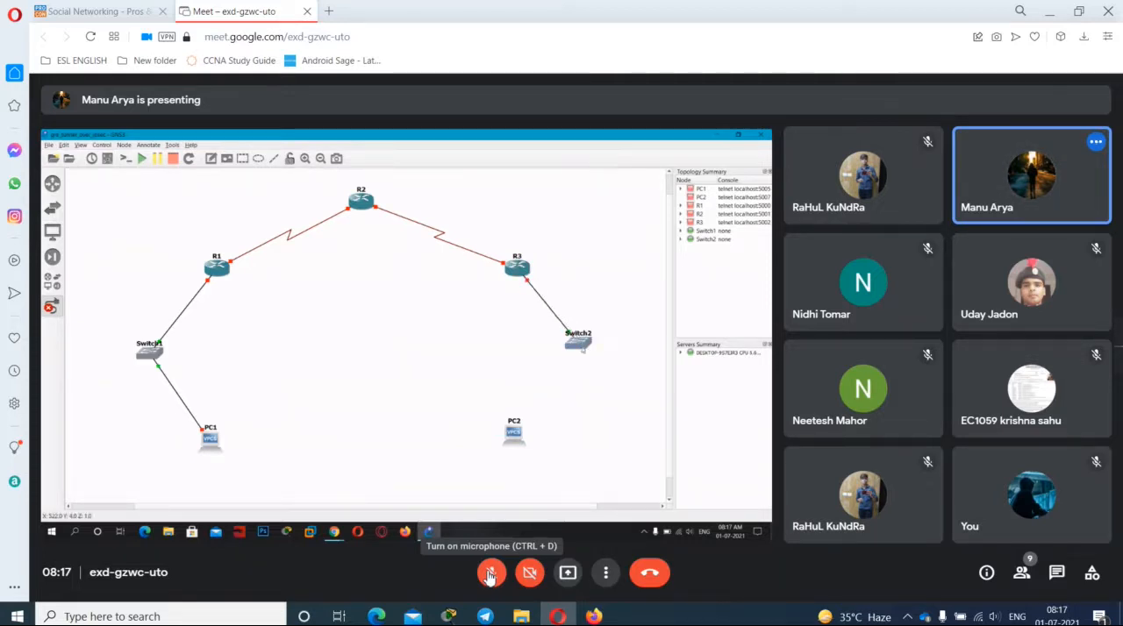
left_click(489, 574)
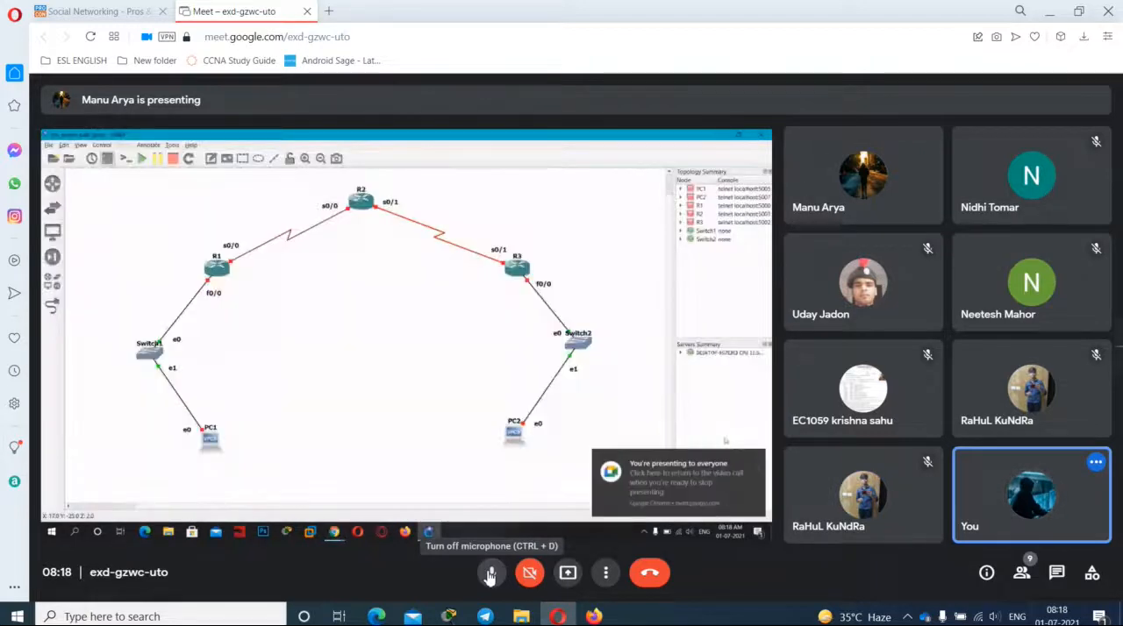
left_click(491, 575)
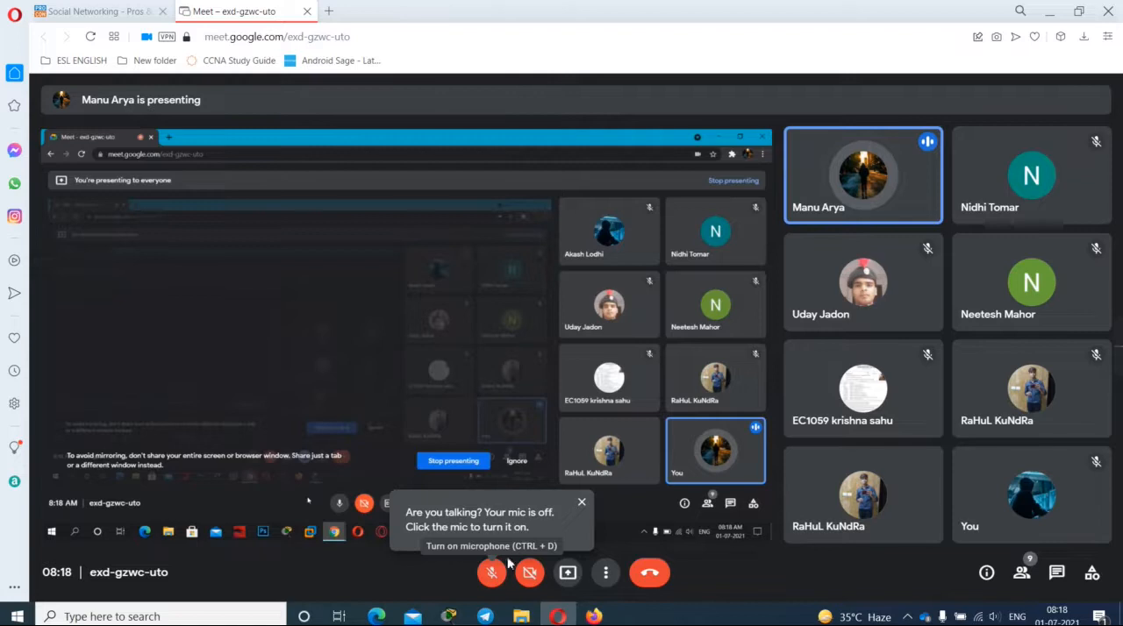
Step: Unmute the microphone for three replies while the presenter's screen share is interrupted and restored, muting it after each reply
left_click(492, 575)
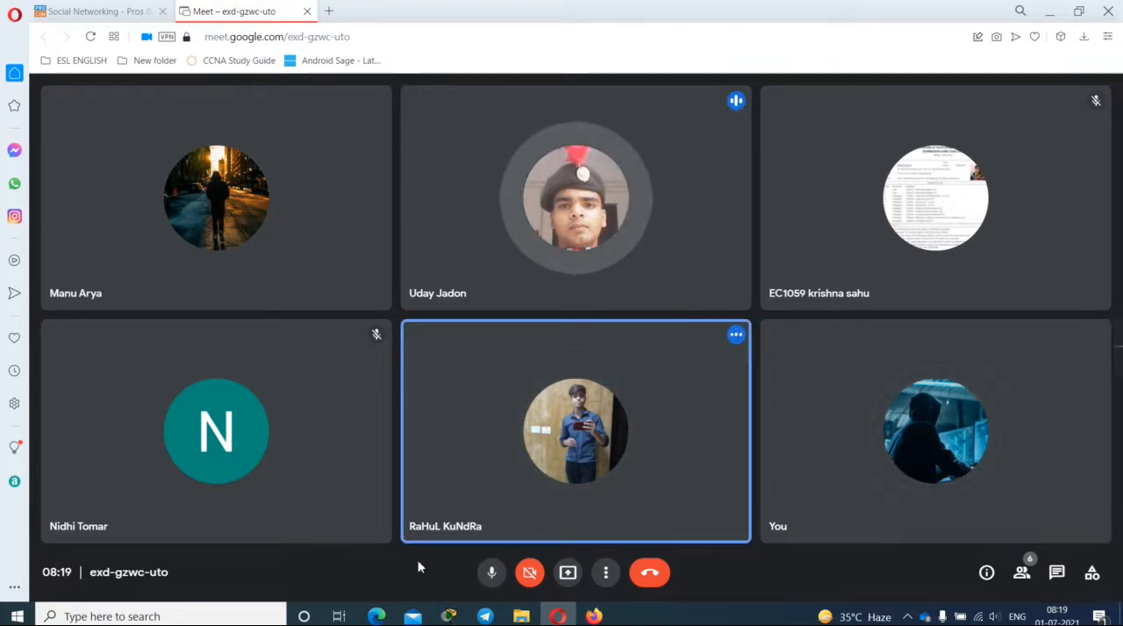
left_click(493, 588)
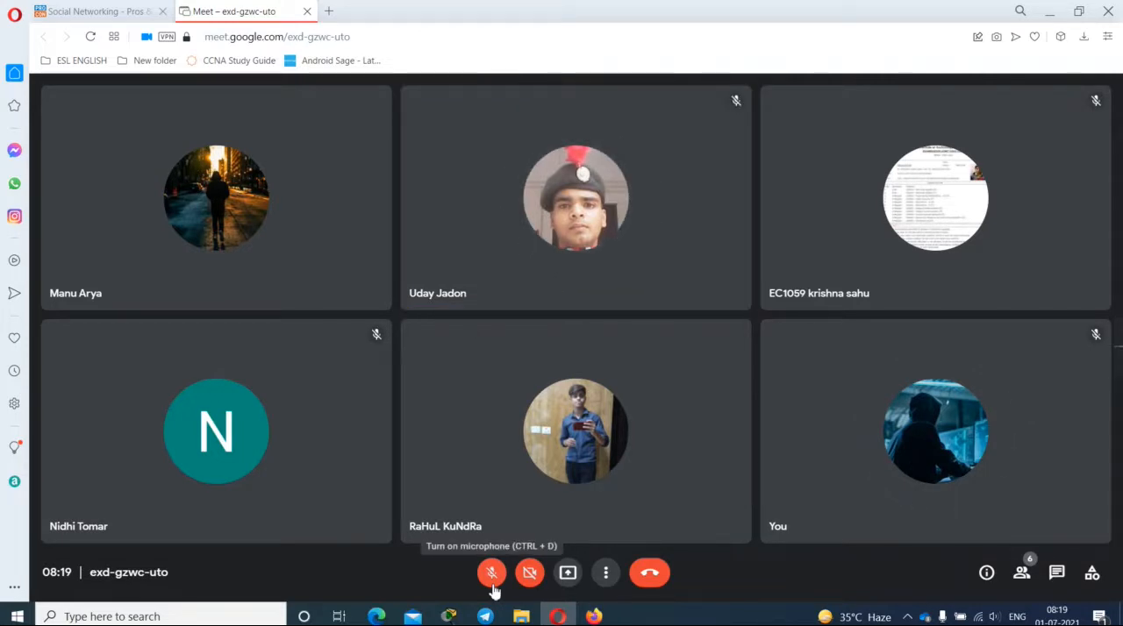
left_click(493, 586)
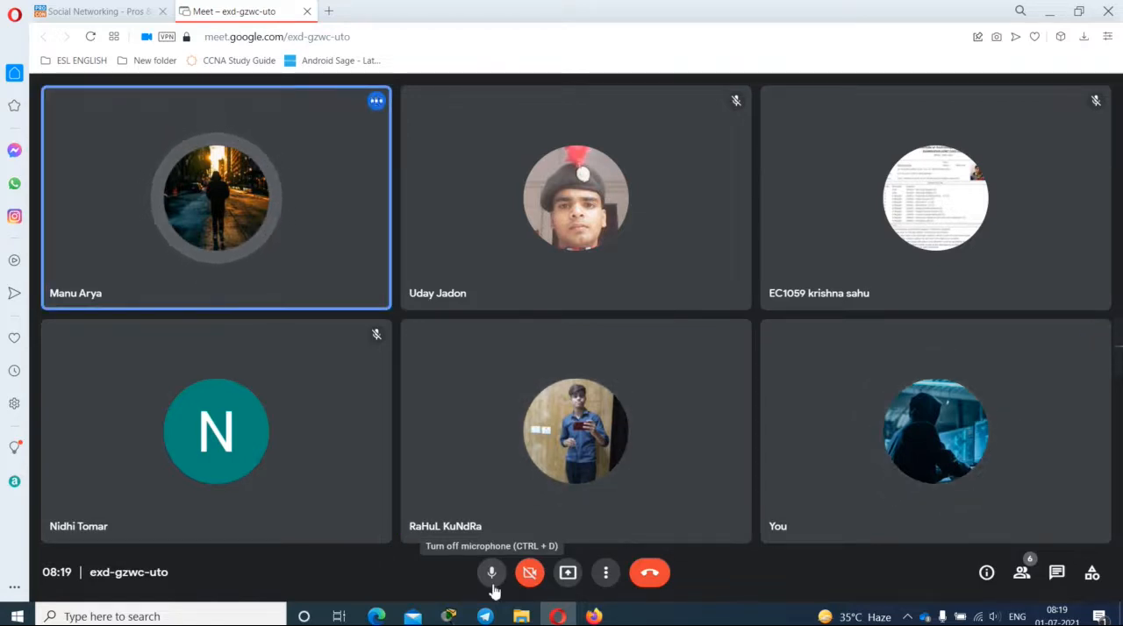
left_click(492, 586)
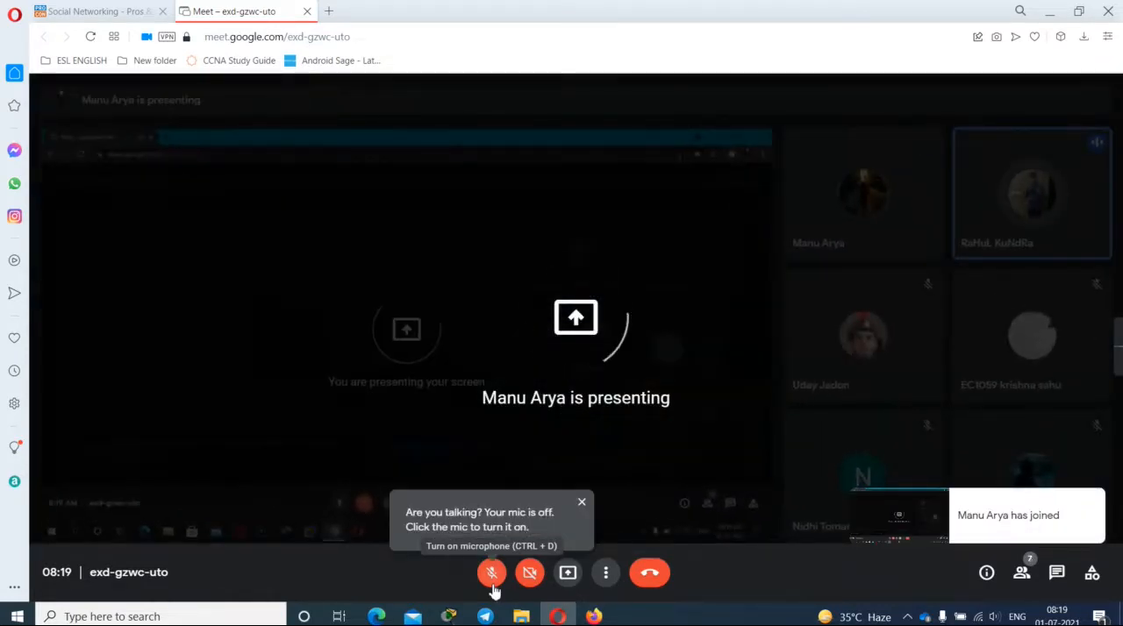
left_click(492, 579)
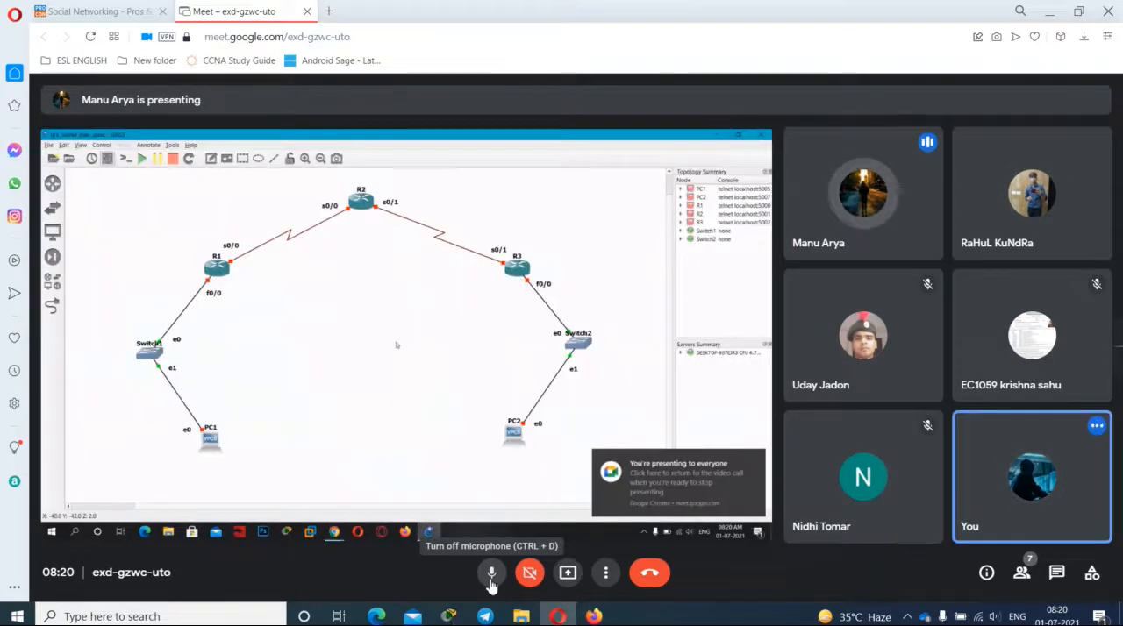
left_click(491, 574)
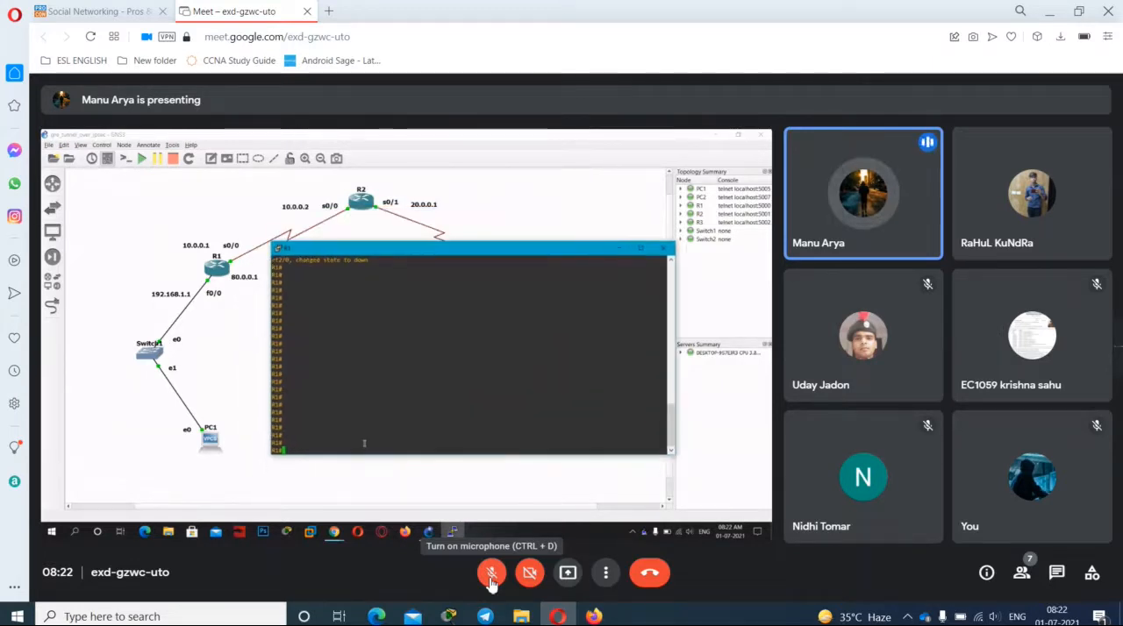
Step: Raise the system volume by one step and lower the screen brightness by two steps
key("XF86AudioRaiseVolume")
key("XF86MonBrightnessDown")
key("XF86MonBrightnessDown")
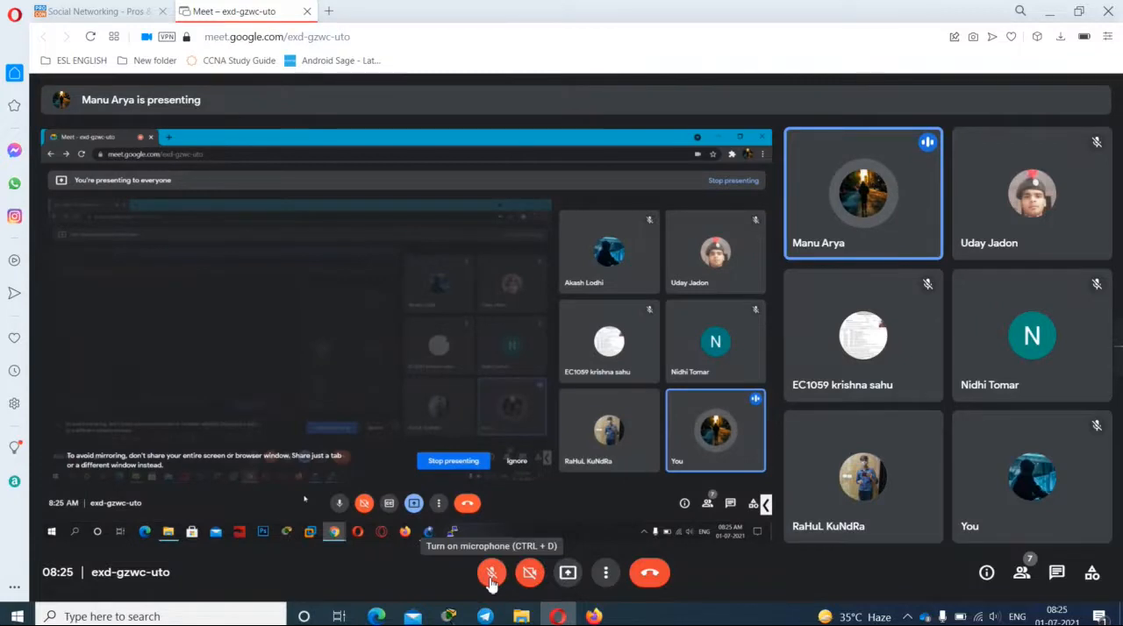
Step: Unmute the microphone to answer during the R1 tunnel interface setup, and mute it when finished speaking
left_click(491, 574)
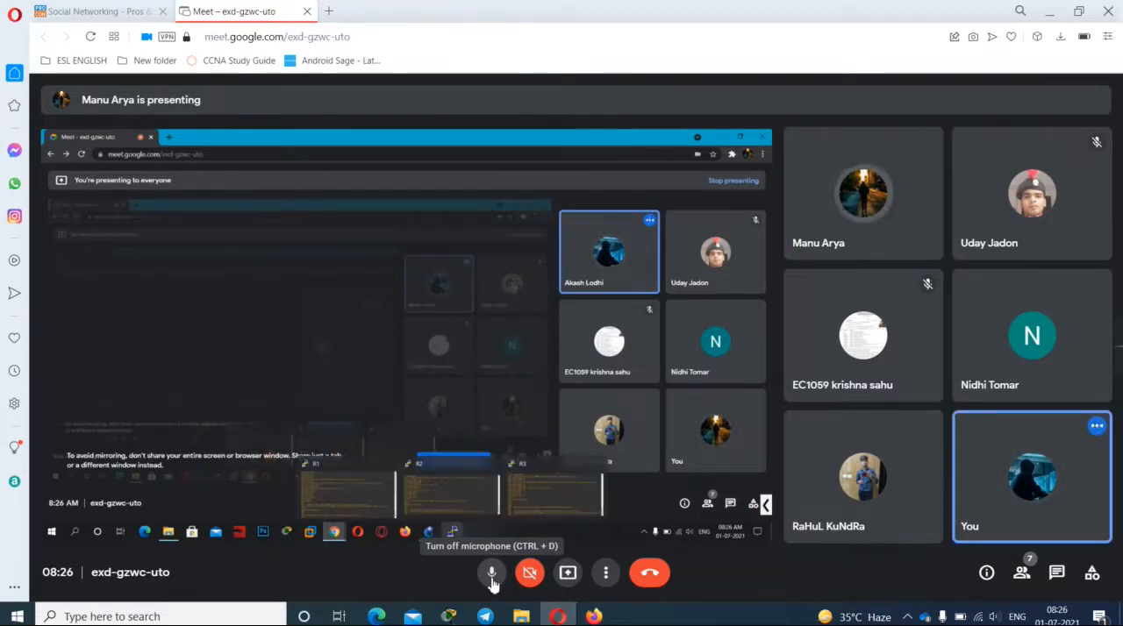
left_click(491, 581)
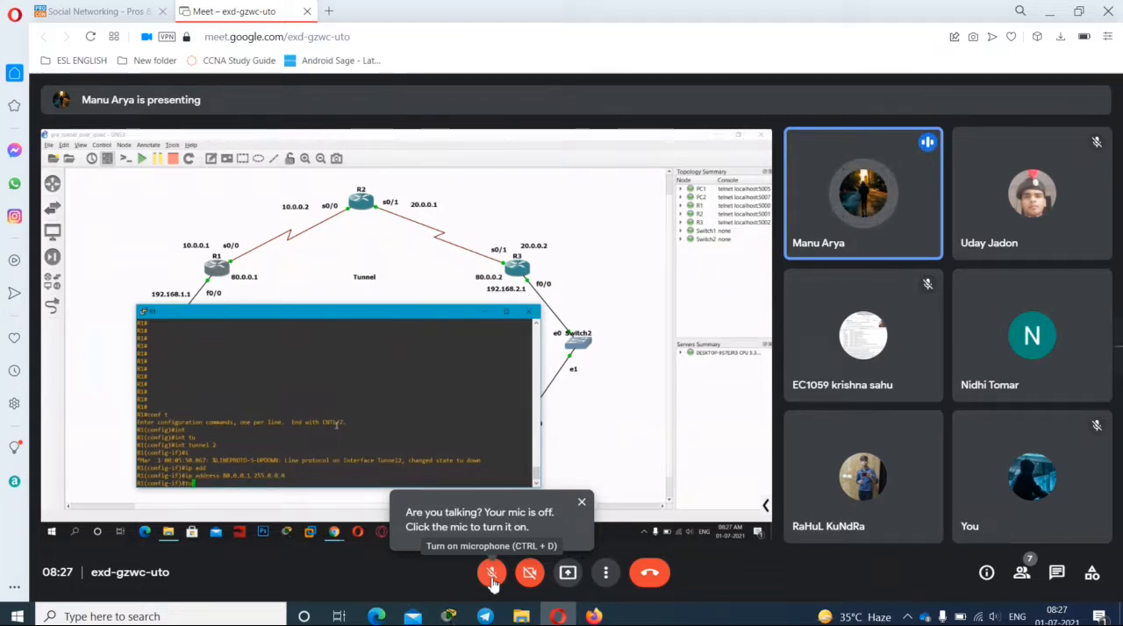
left_click(492, 581)
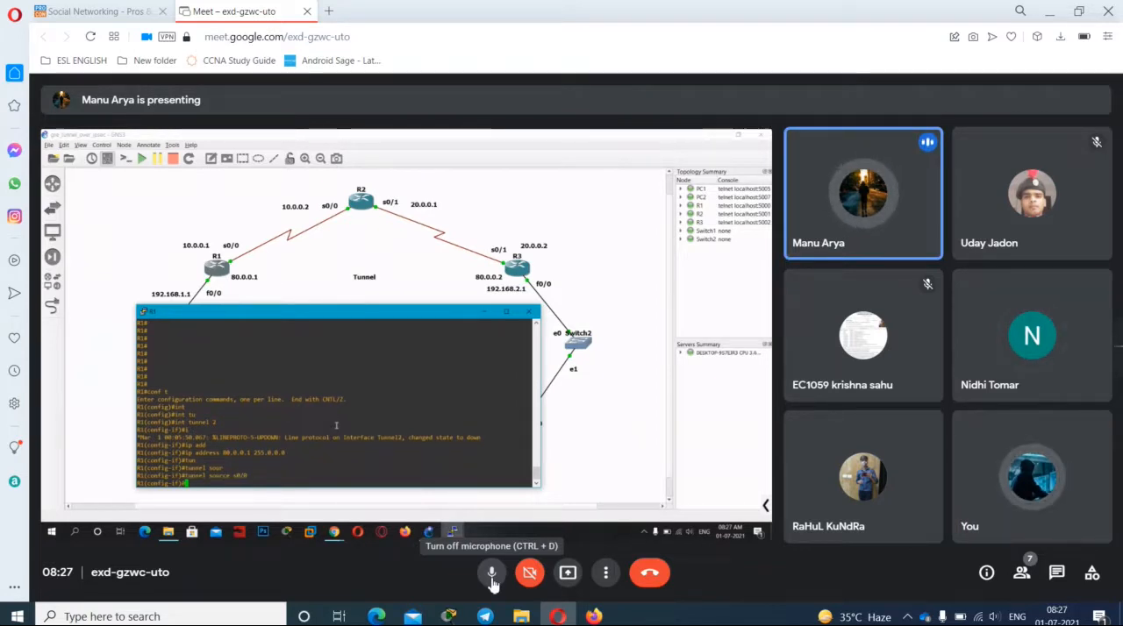
left_click(492, 579)
left_click(492, 579)
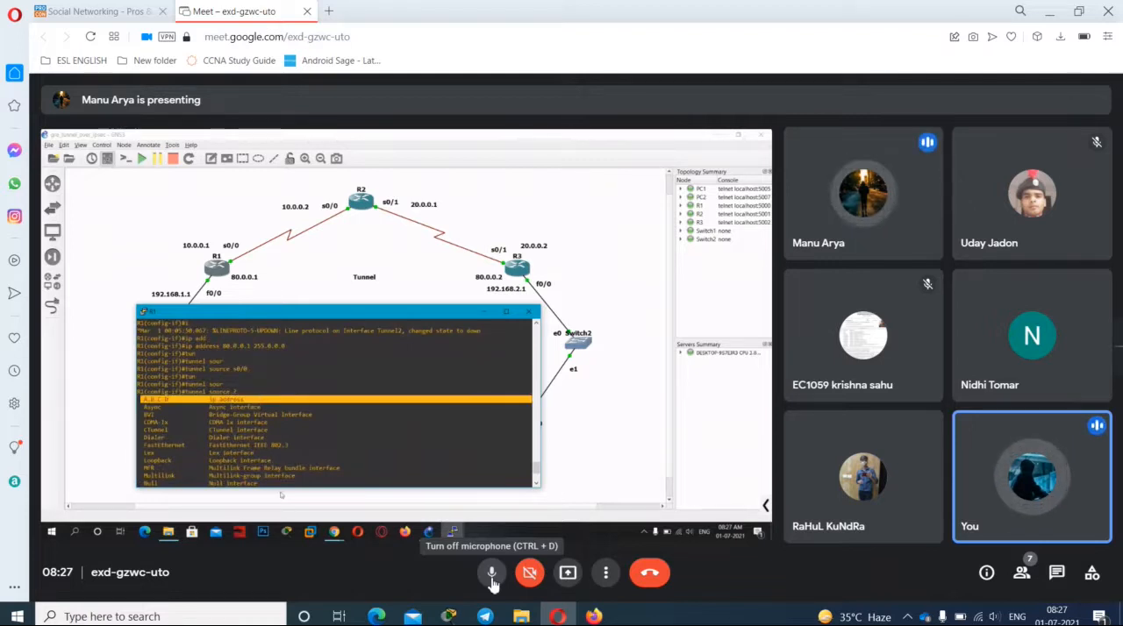
left_click(492, 580)
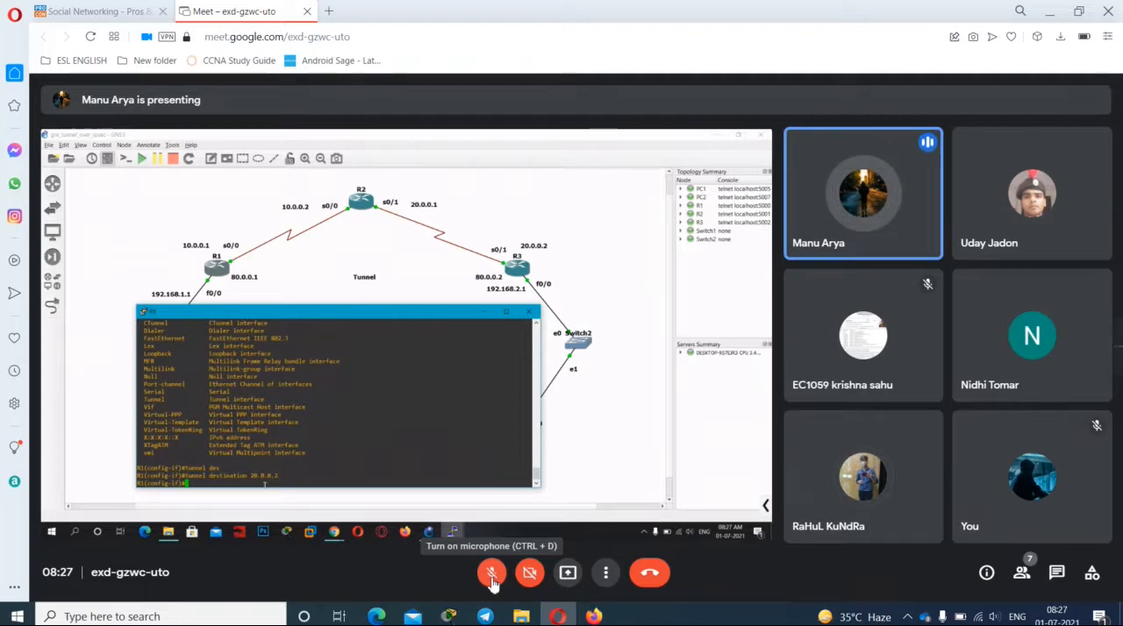
Step: Unmute to speak once R1's tunnel destination is entered, mute again and dismiss the microphone-off notice
left_click(493, 579)
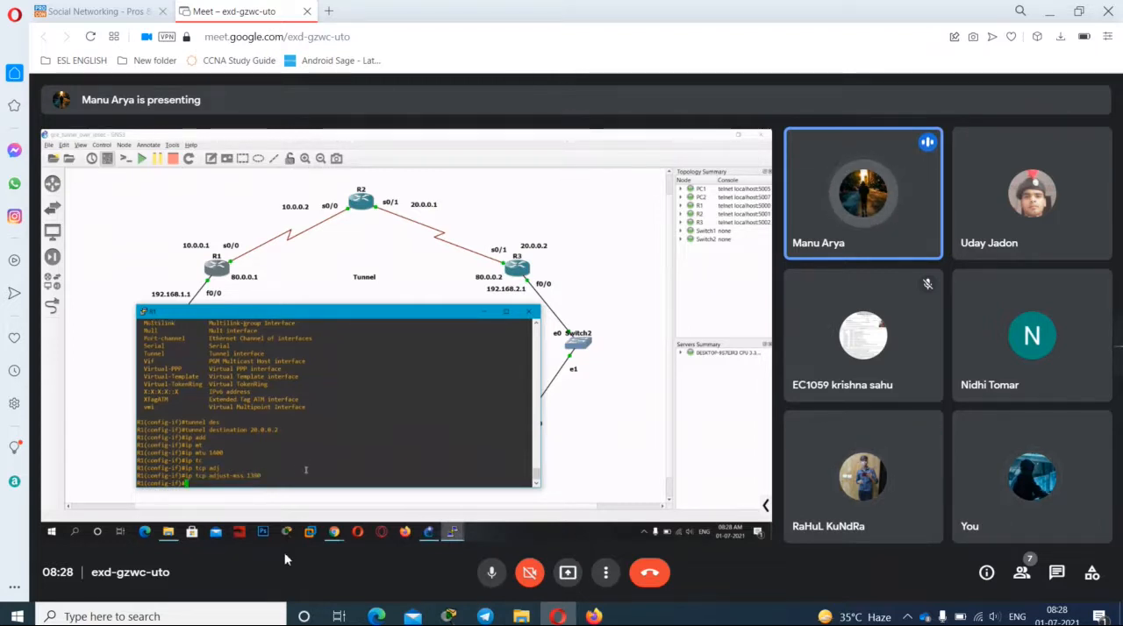
left_click(493, 572)
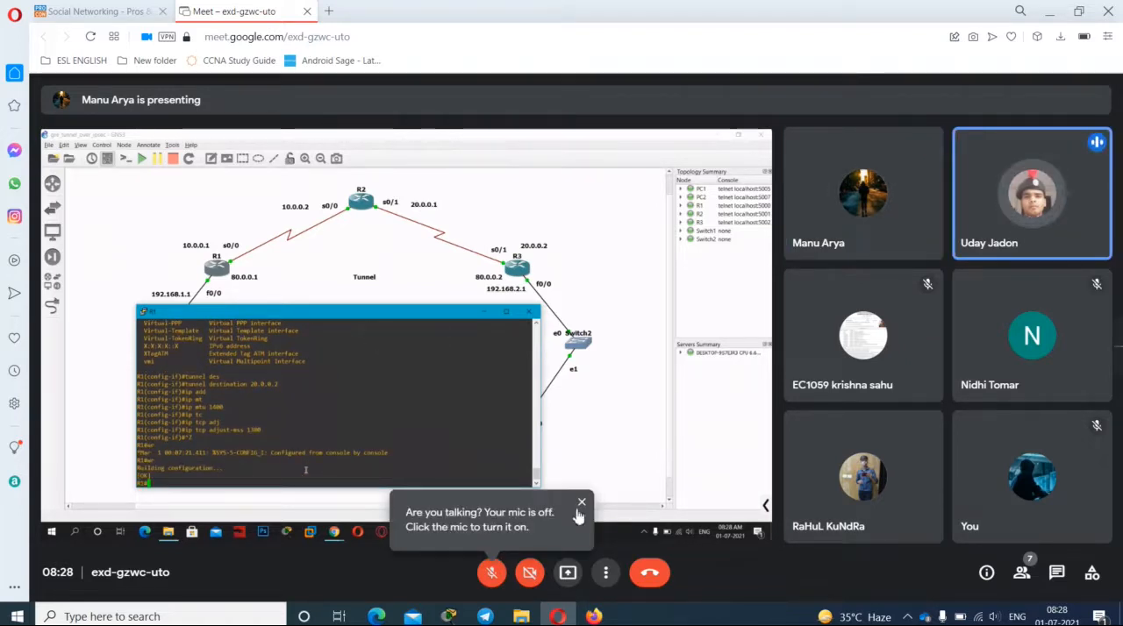
left_click(582, 503)
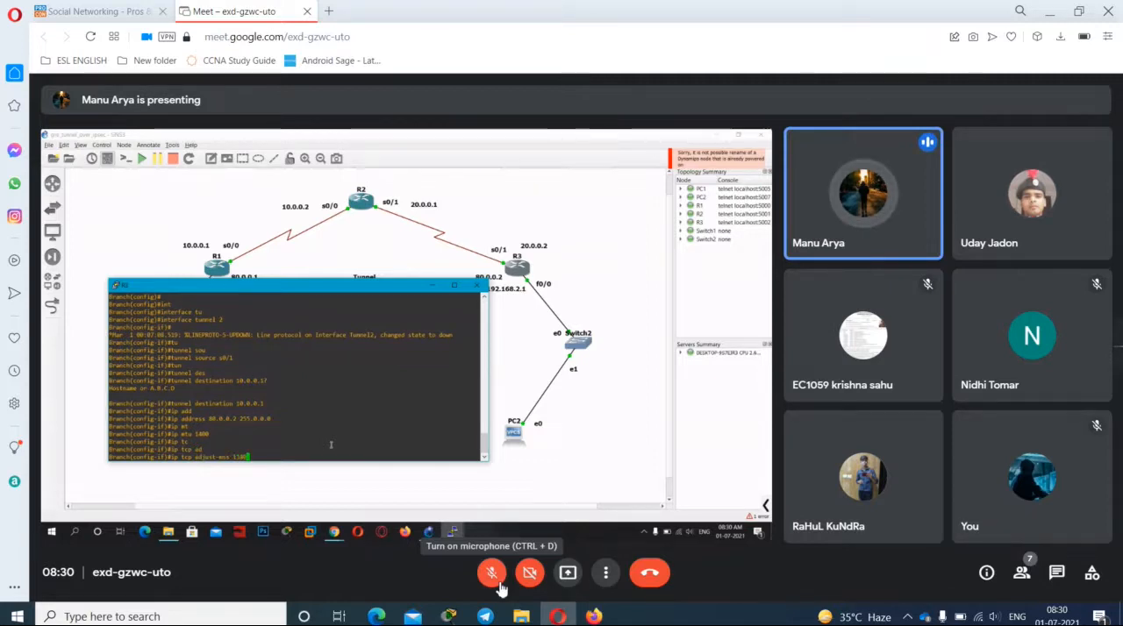
Step: Unmute the microphone for brief replies about the Branch router's tunnel configuration, leaving it muted after speaking
left_click(499, 588)
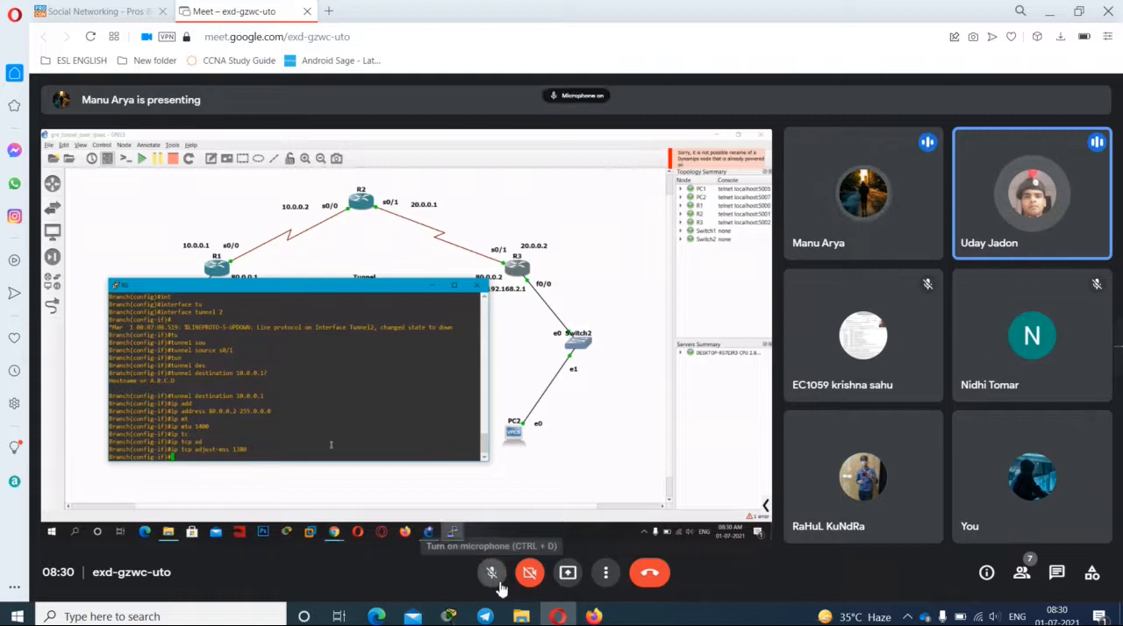
left_click(499, 587)
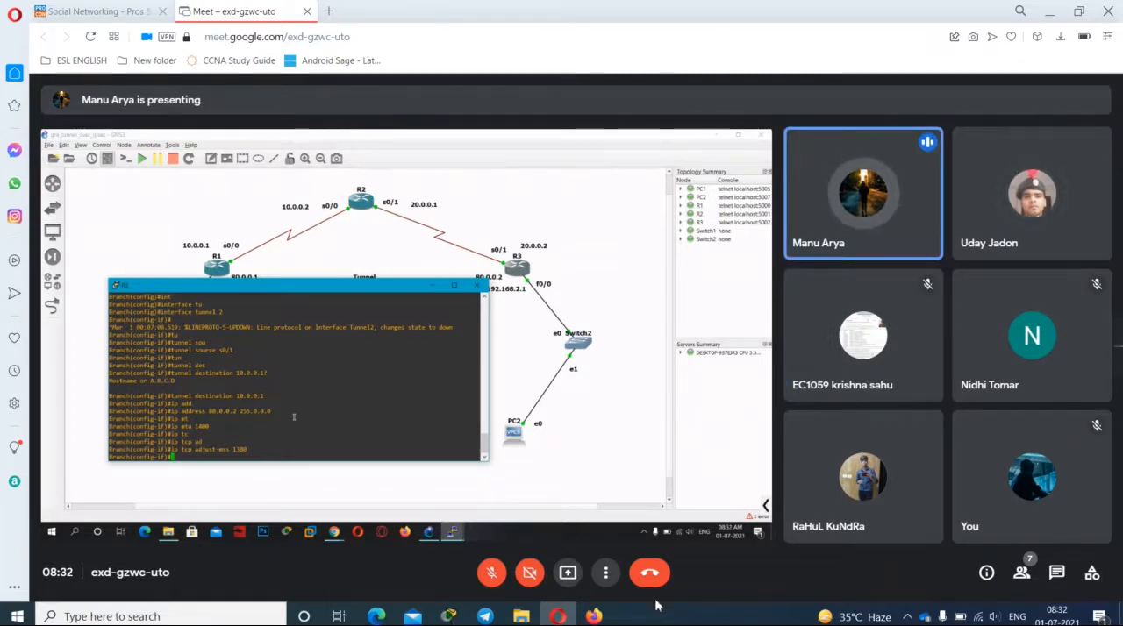
left_click(494, 575)
left_click(495, 576)
left_click(496, 576)
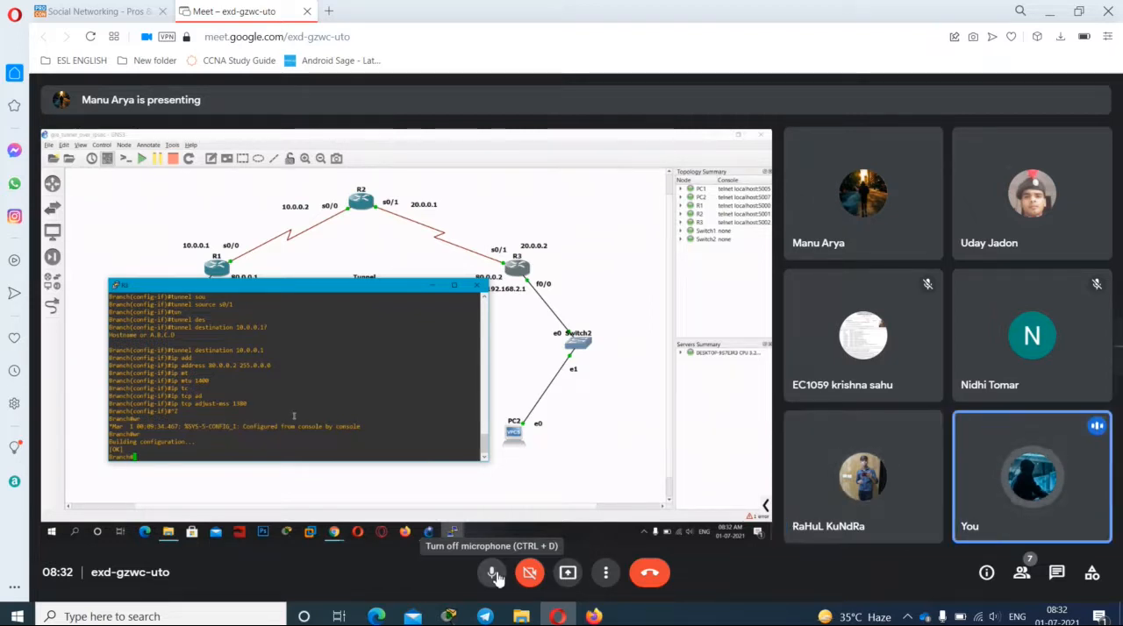
left_click(495, 575)
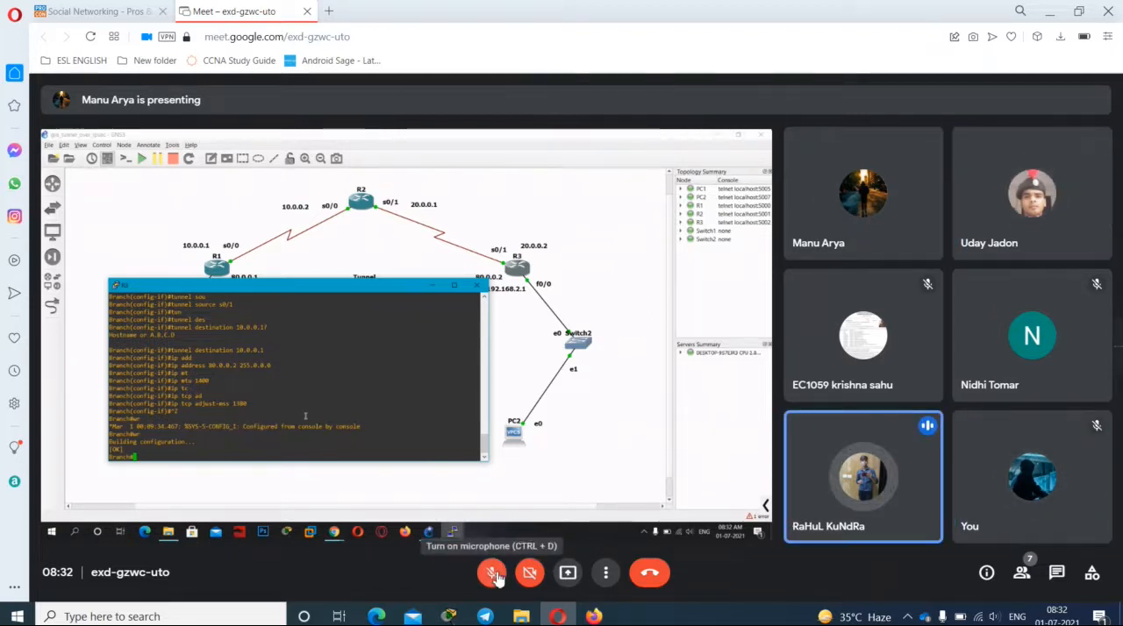
left_click(494, 575)
left_click(495, 574)
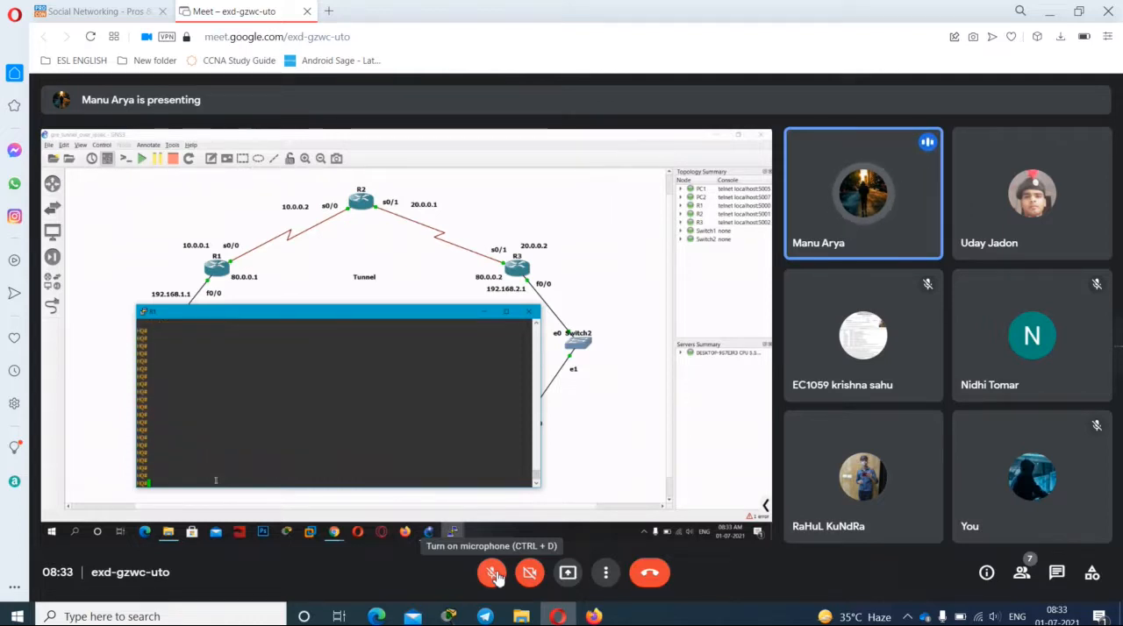
Step: Unmute the microphone for two replies during the checks on the HQ router console, muting it after each
left_click(494, 575)
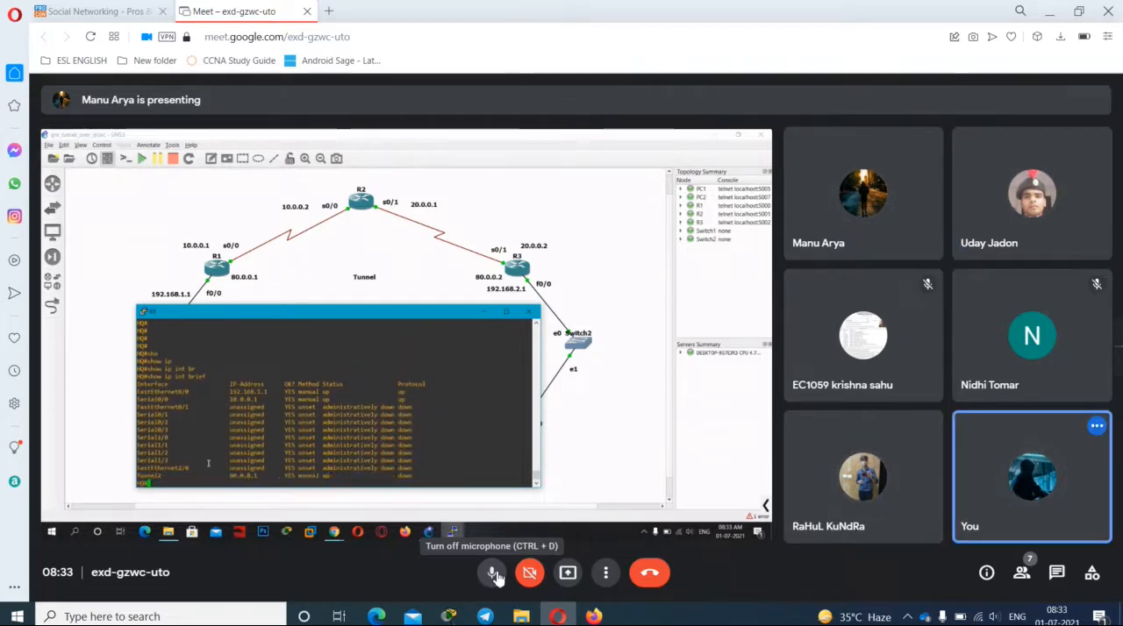
left_click(493, 574)
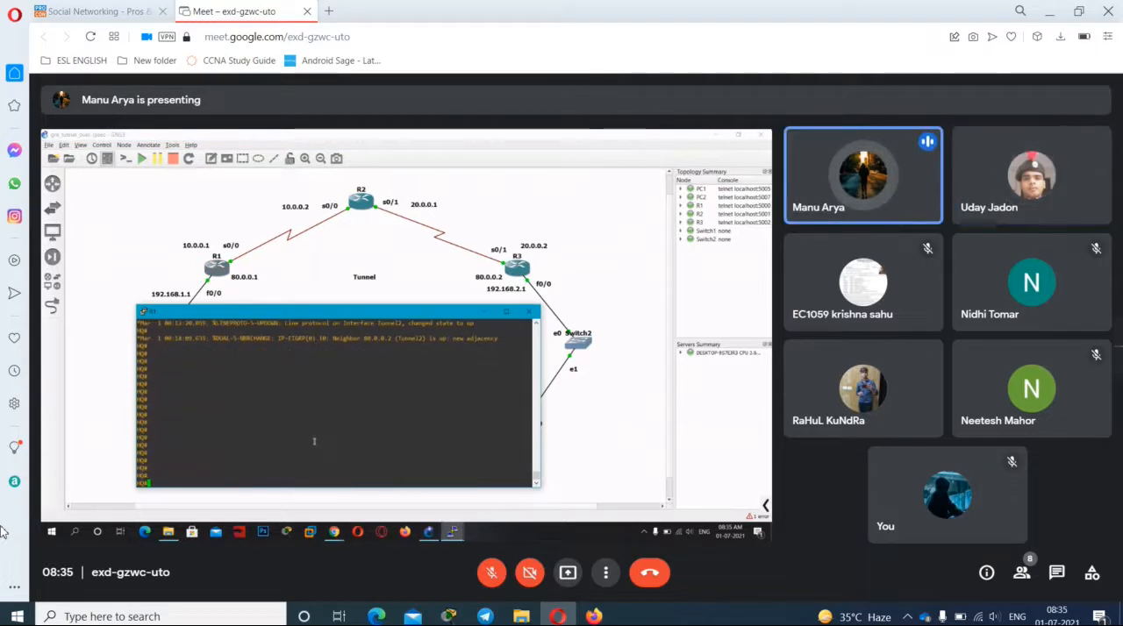
left_click(490, 579)
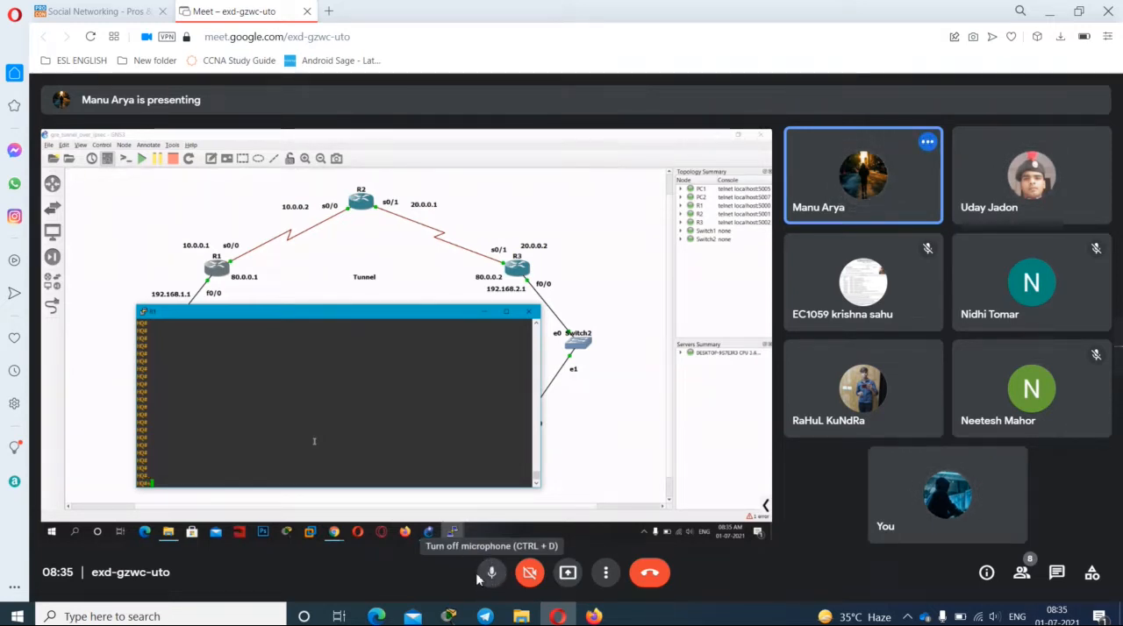
left_click(477, 579)
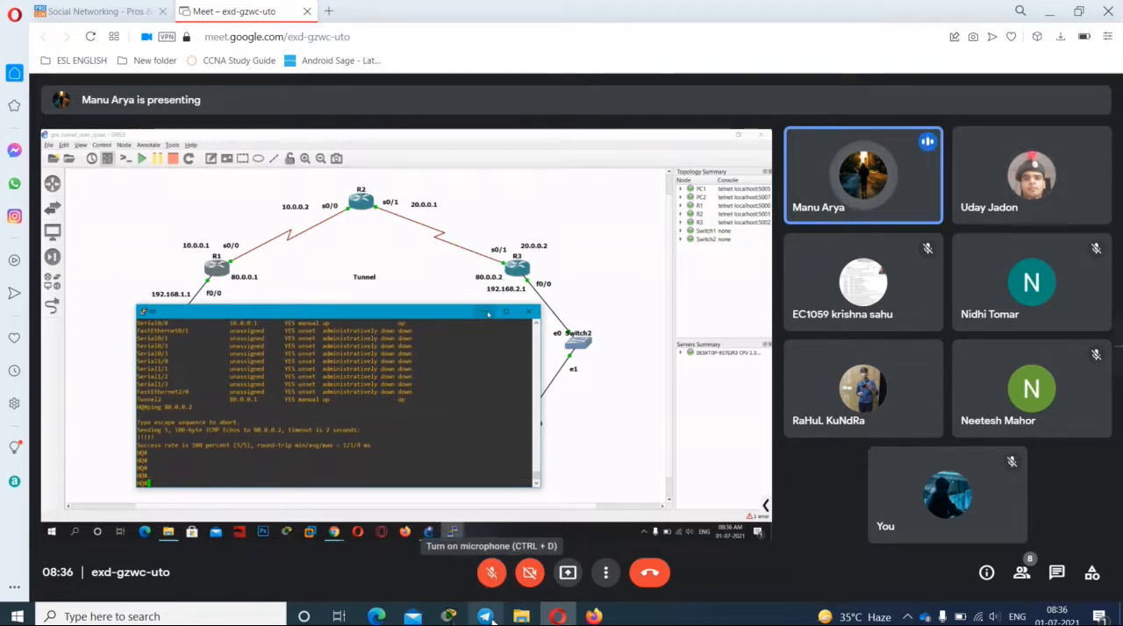
Step: Unmute the microphone to respond after the HQ router's ping to 80.0.0.2, and mute it again
left_click(492, 586)
left_click(492, 586)
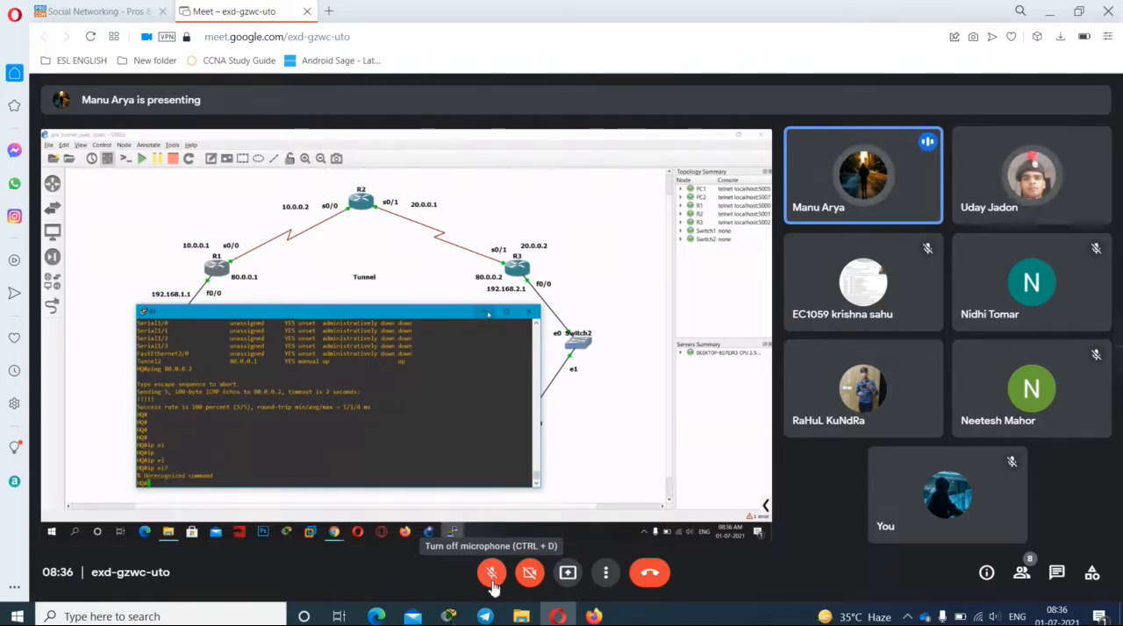
left_click(491, 575)
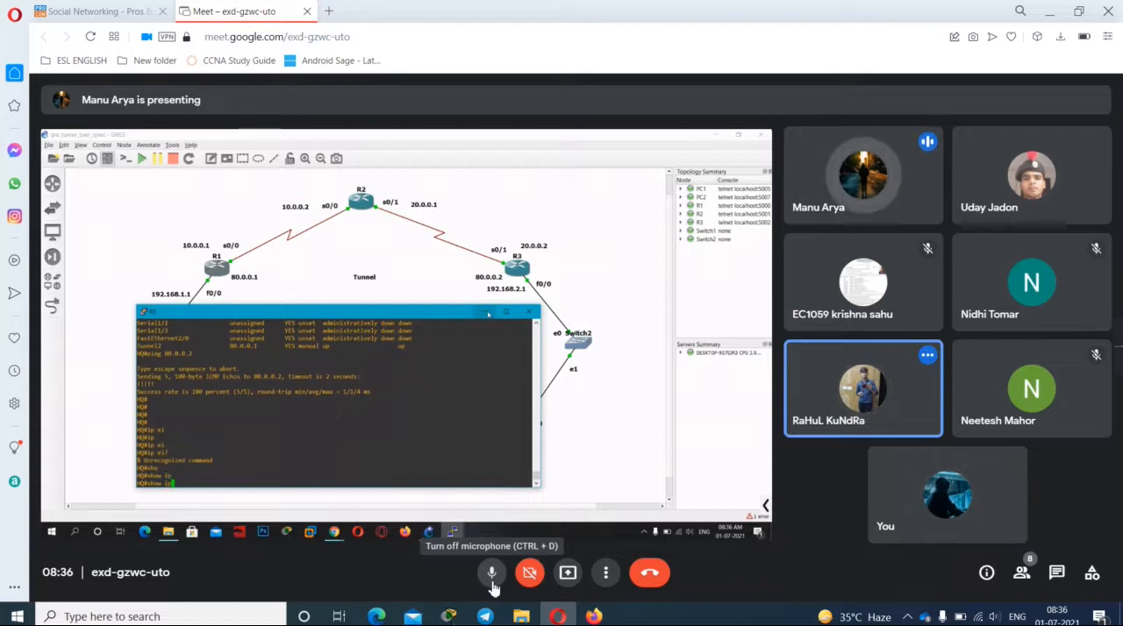
left_click(492, 583)
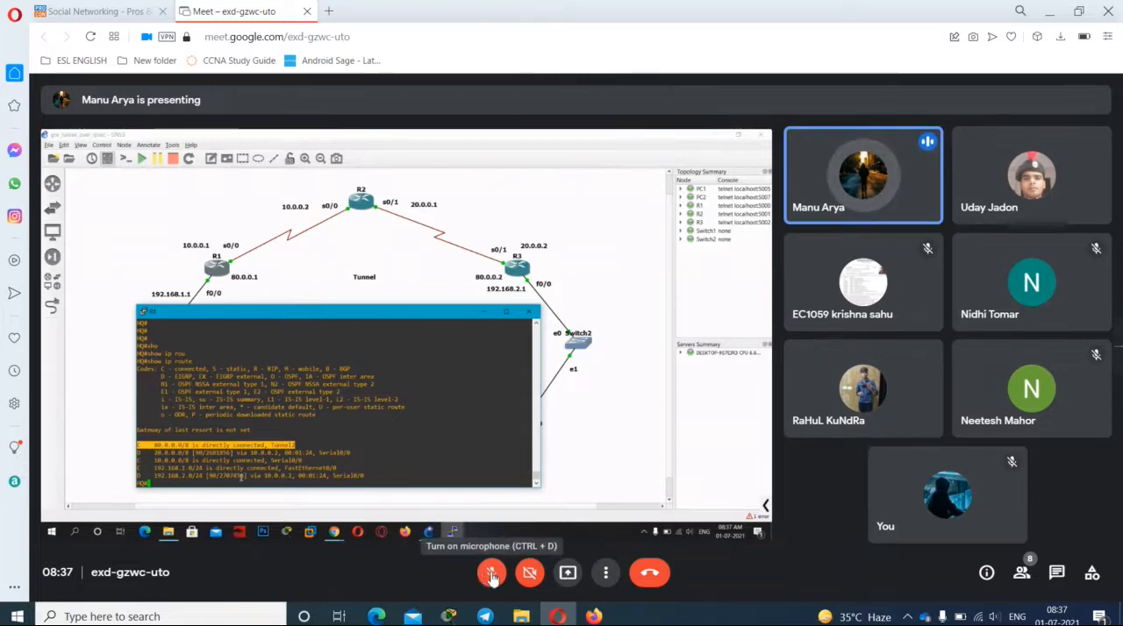
Step: Unmute the microphone for replies during the routing table and GRE-over-IPsec notes discussion, muting it after each reply
left_click(492, 574)
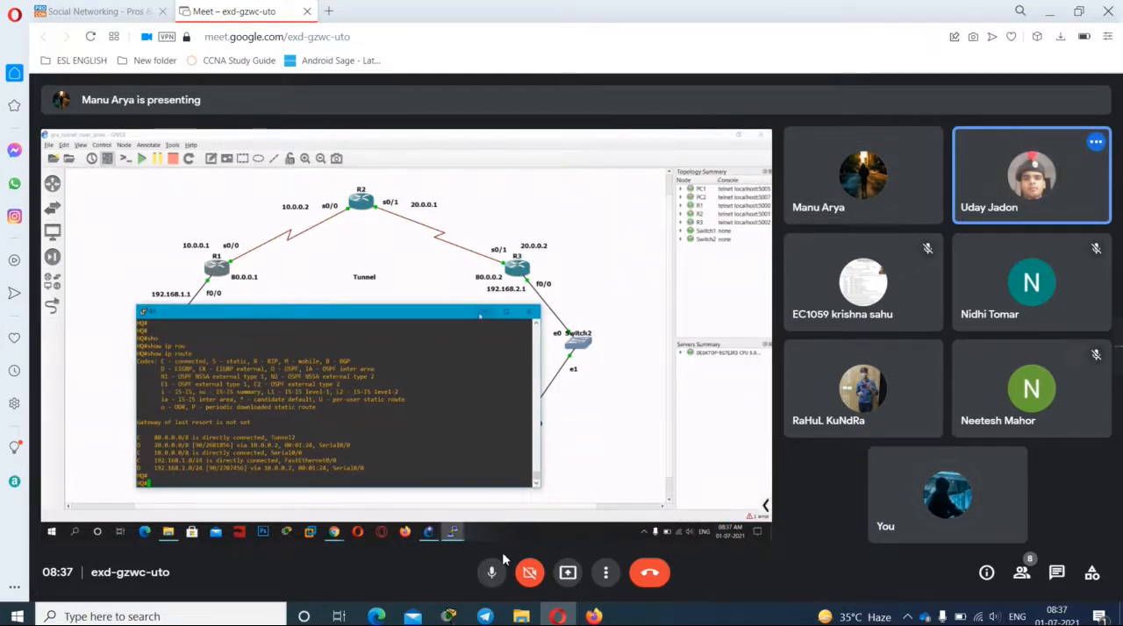
left_click(493, 572)
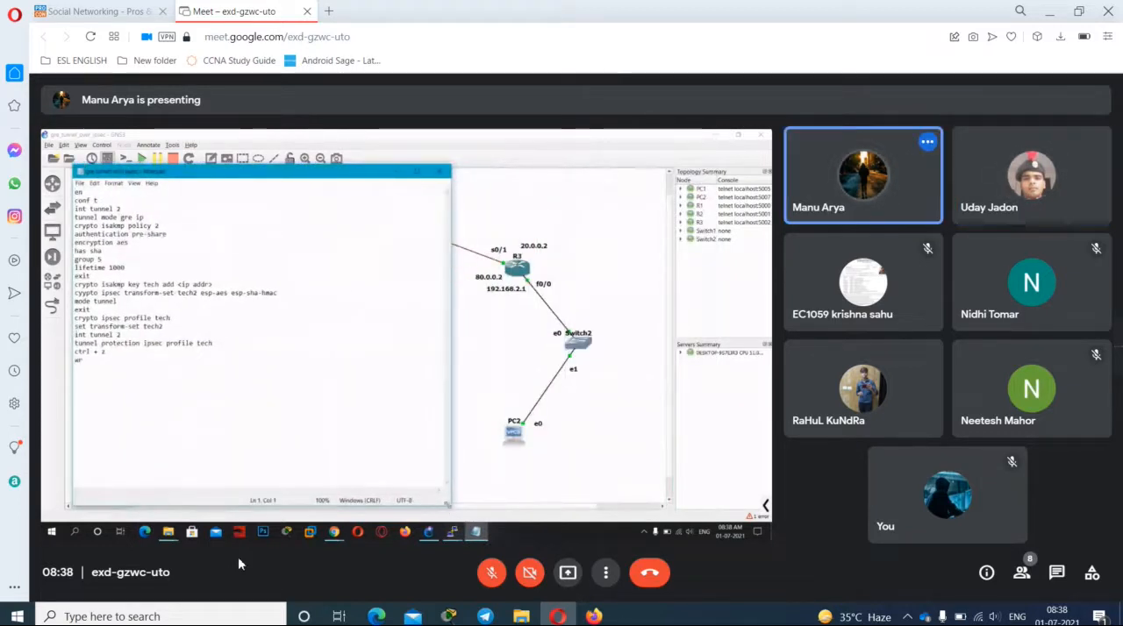
left_click(476, 574)
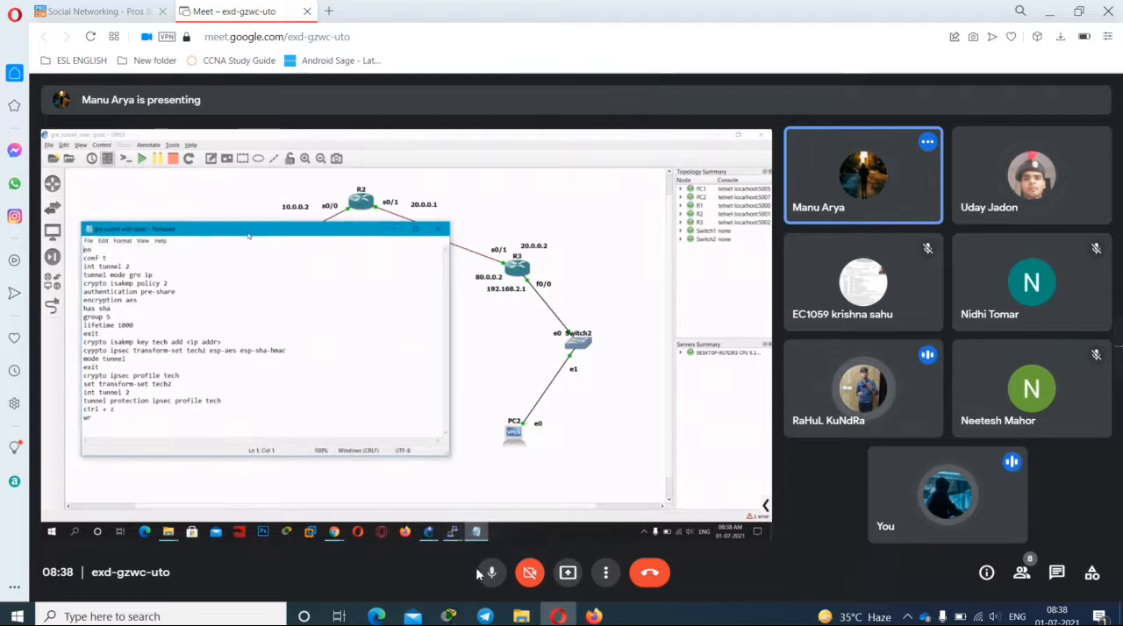
left_click(484, 575)
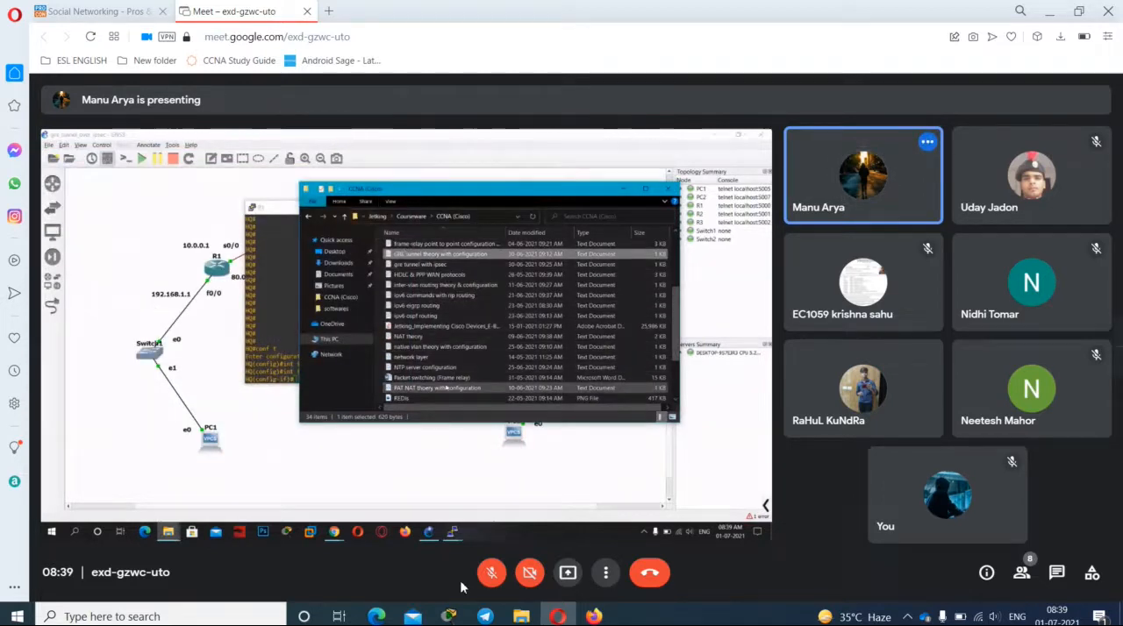
left_click(497, 577)
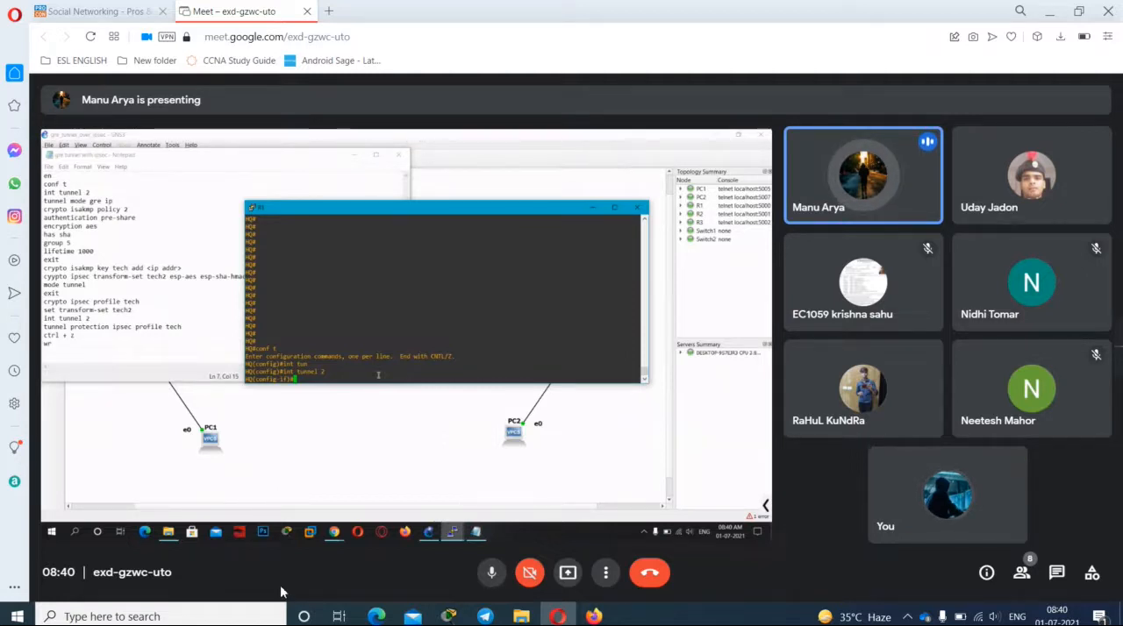
left_click(497, 575)
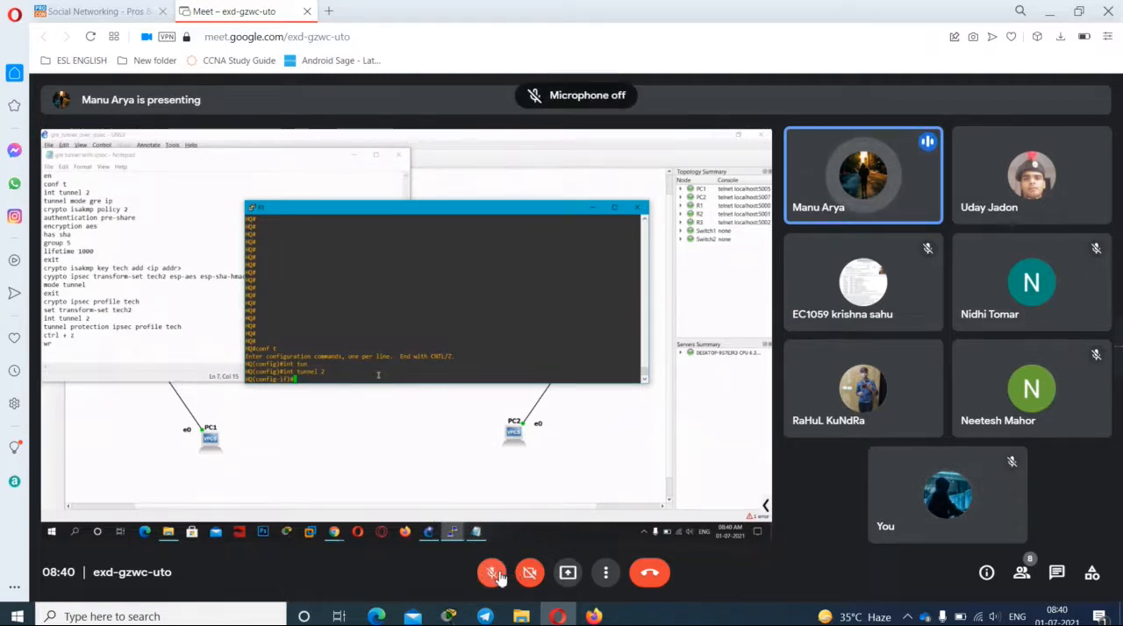
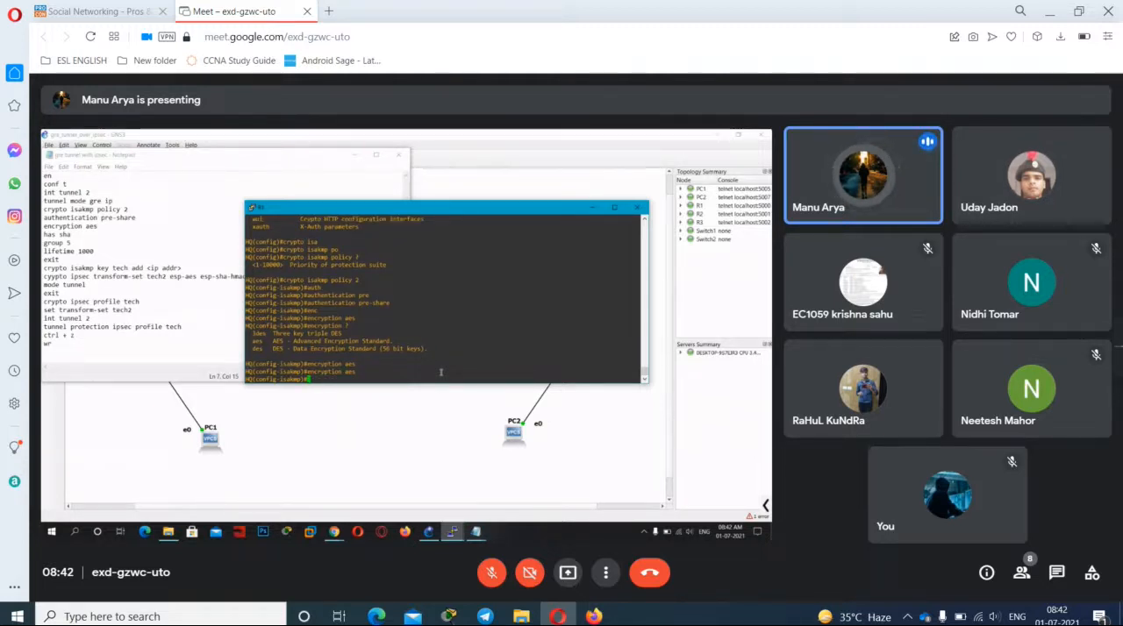
Step: Unmute the microphone for two replies while the HQ router's hash setting is configured, muting it after each
key("ctrl+d")
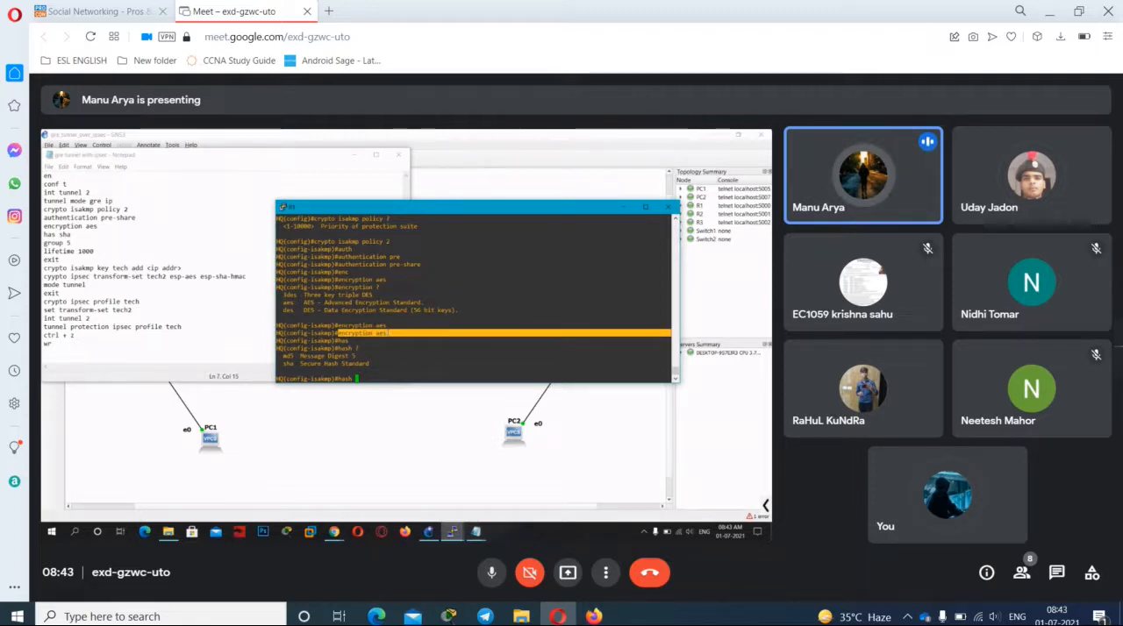
key("ctrl+d")
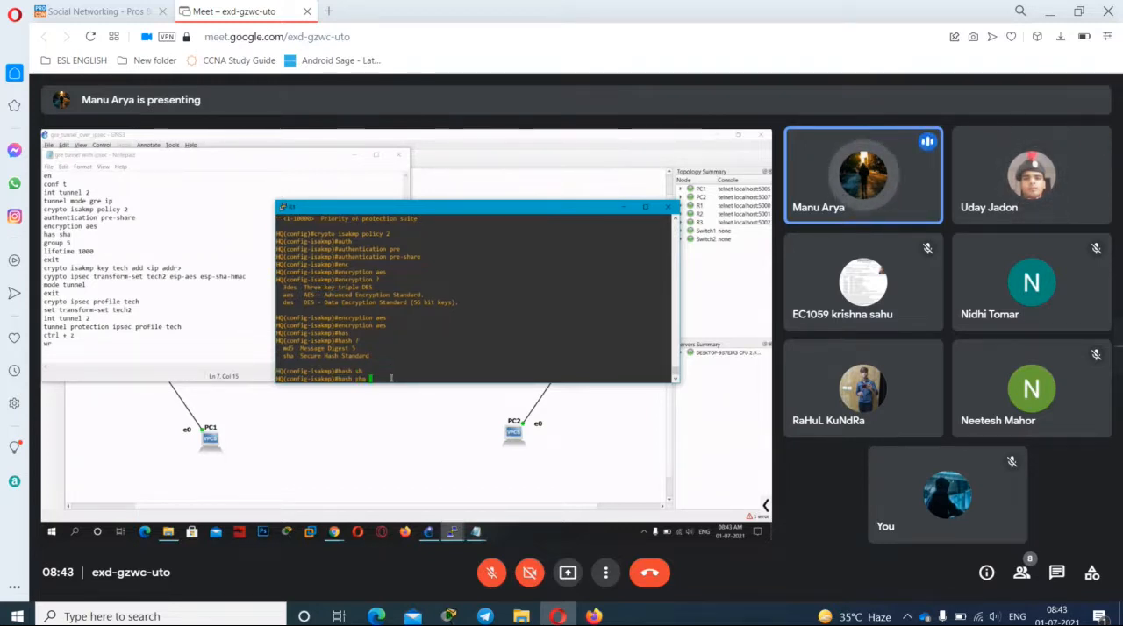
key("ctrl+d")
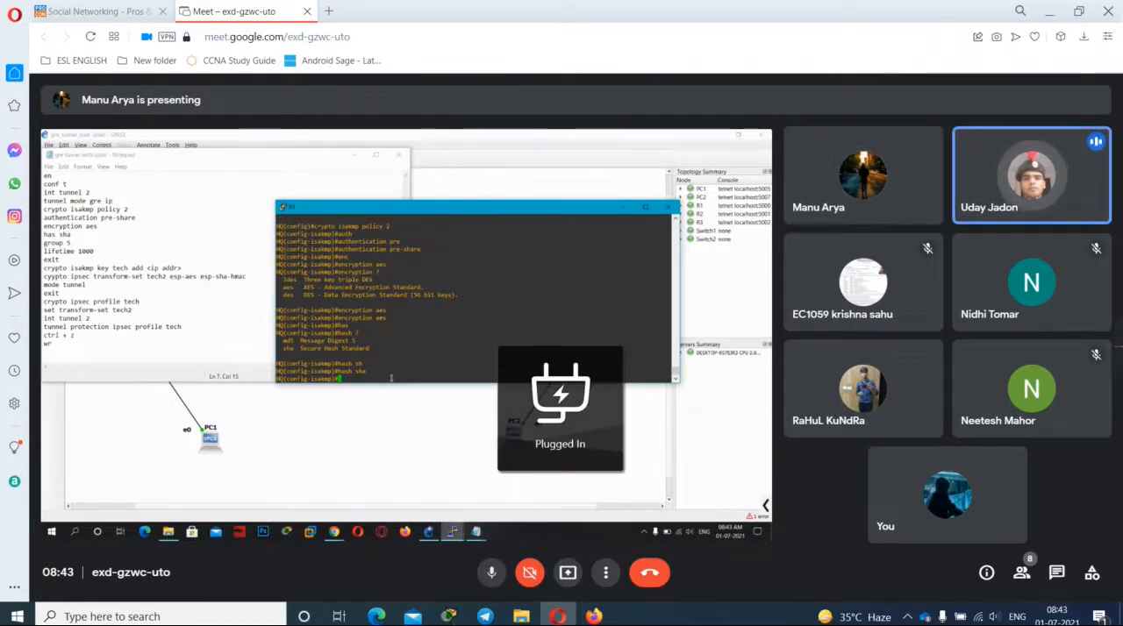
key("ctrl+d")
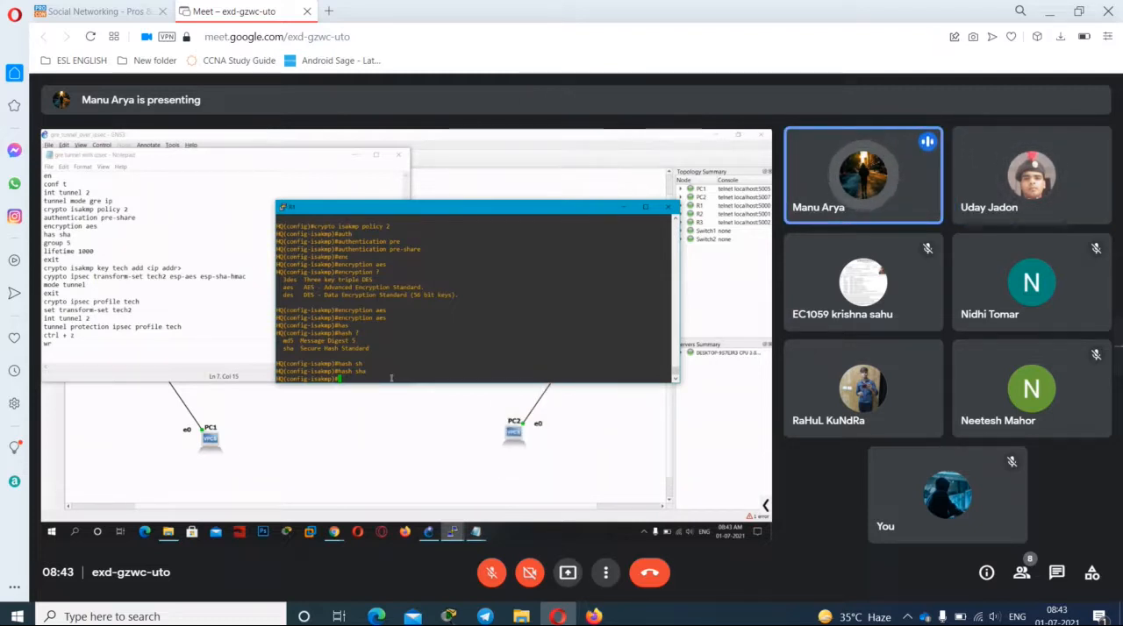
Step: Unmute the microphone for three replies during the HQ router's Diffie-Hellman group 5 discussion, muting it after each
key("ctrl+d")
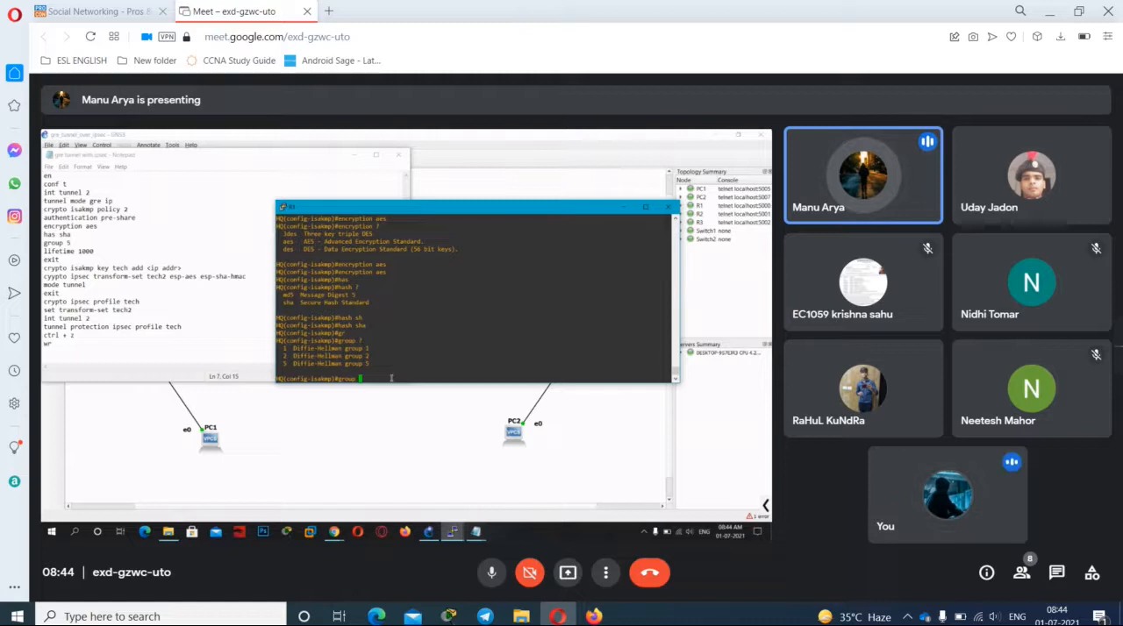
left_click(488, 574)
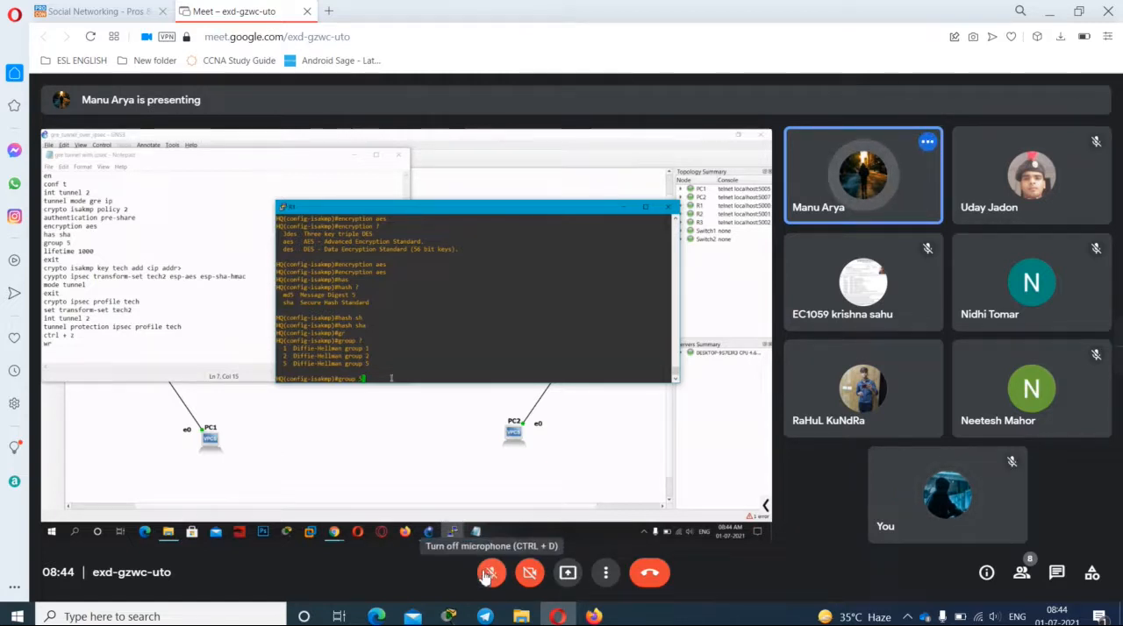
left_click(487, 574)
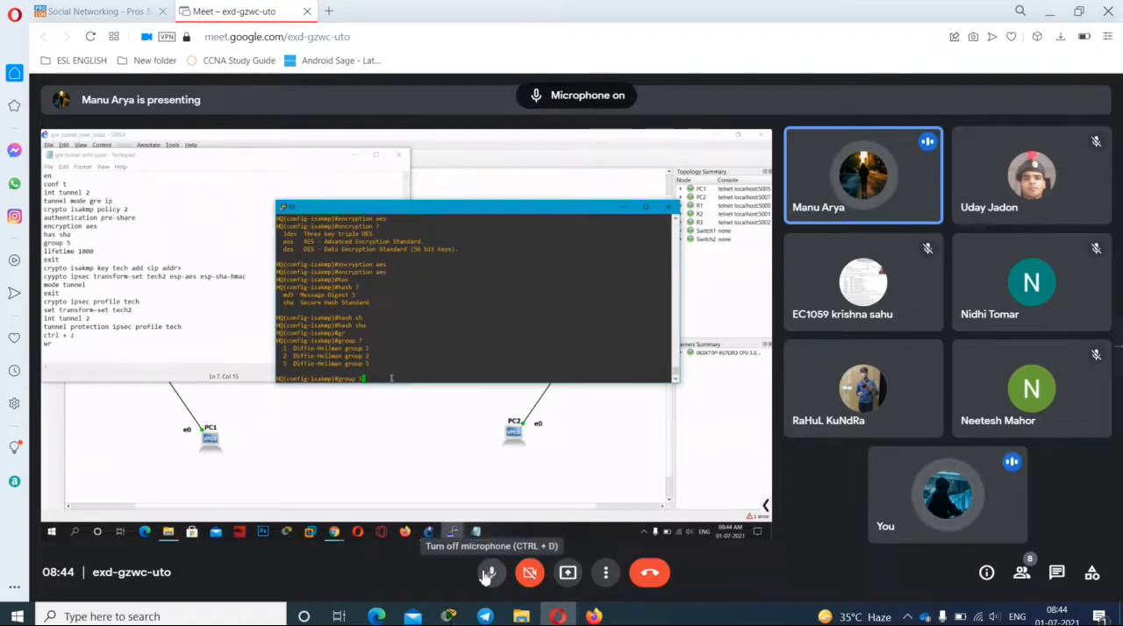
left_click(487, 575)
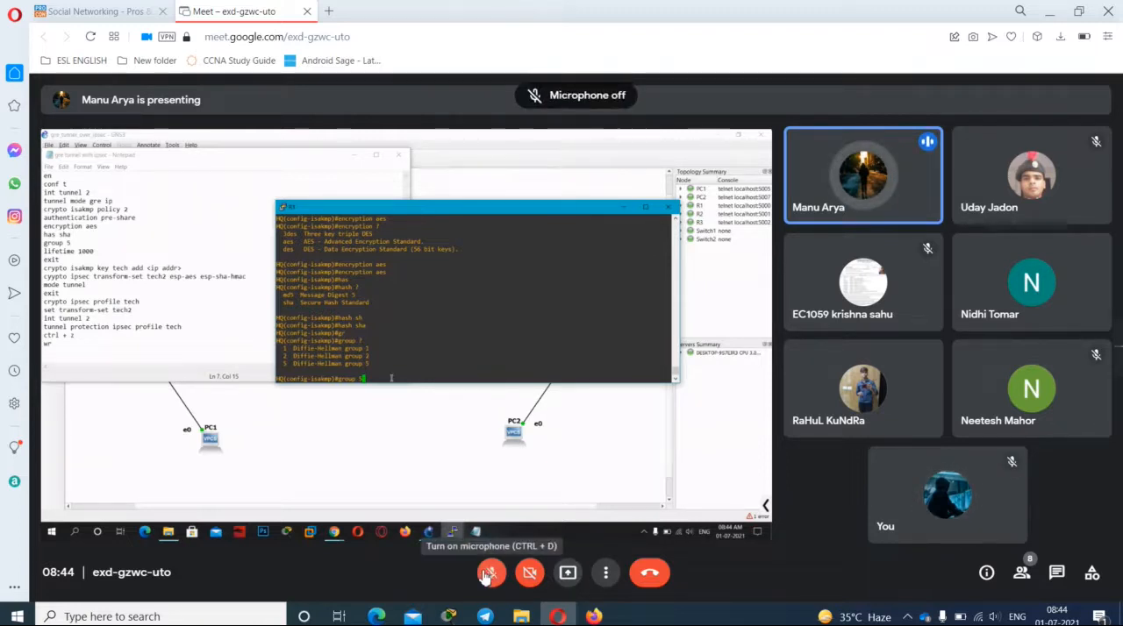
left_click(488, 575)
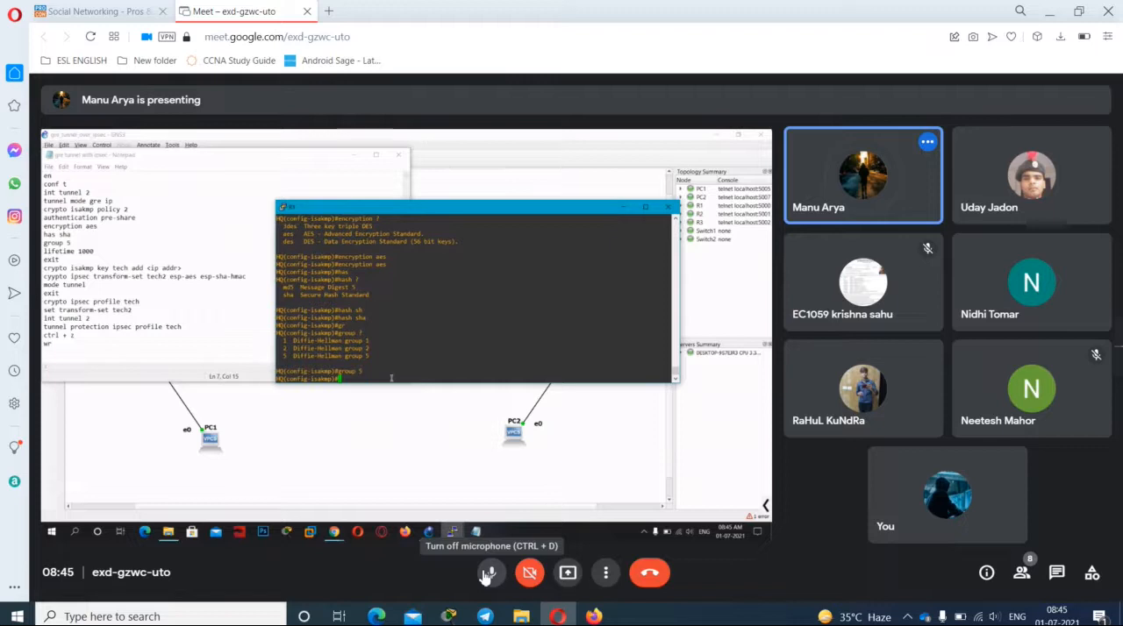
left_click(490, 573)
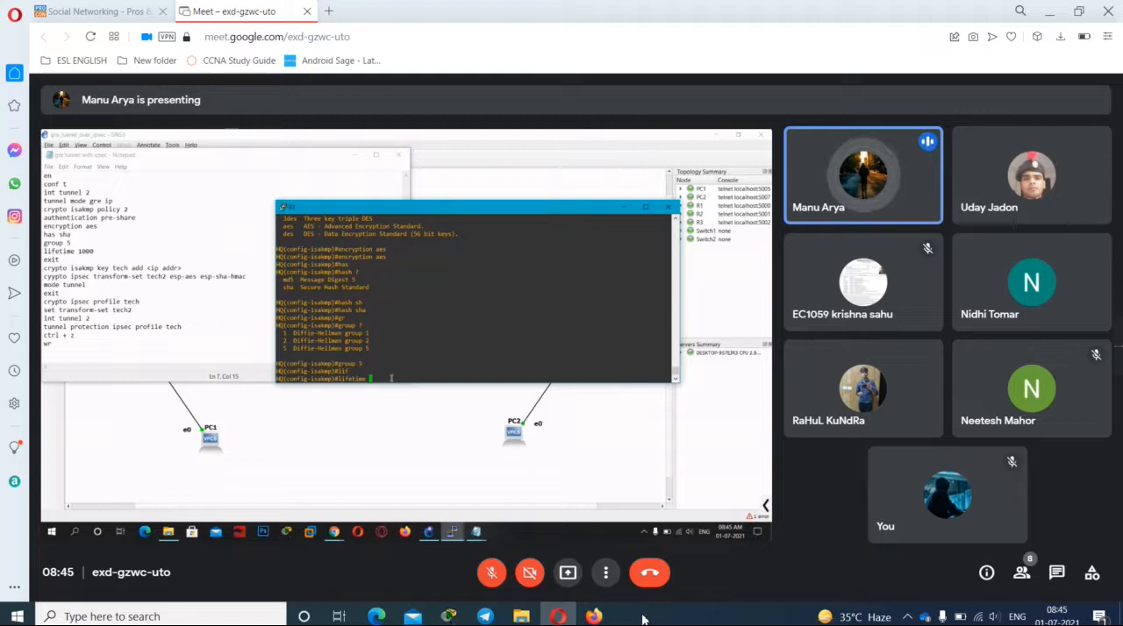
Step: Unmute the microphone for replies about the HQ router's ISAKMP lifetime, muting it after each, and dismiss the muted-microphone notice
left_click(484, 573)
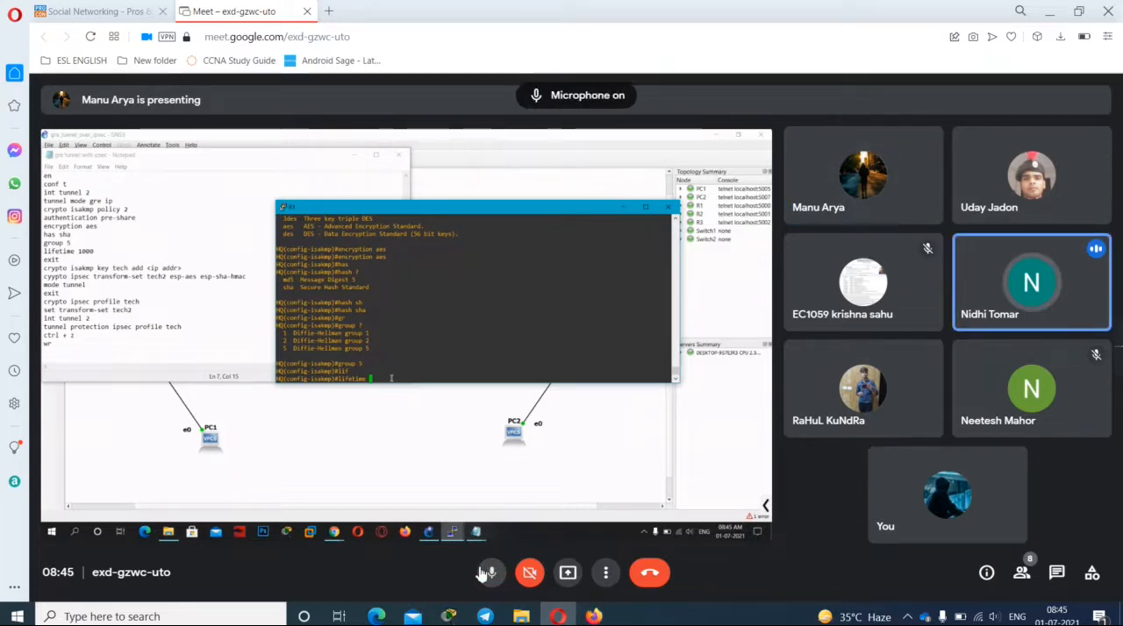
left_click(485, 573)
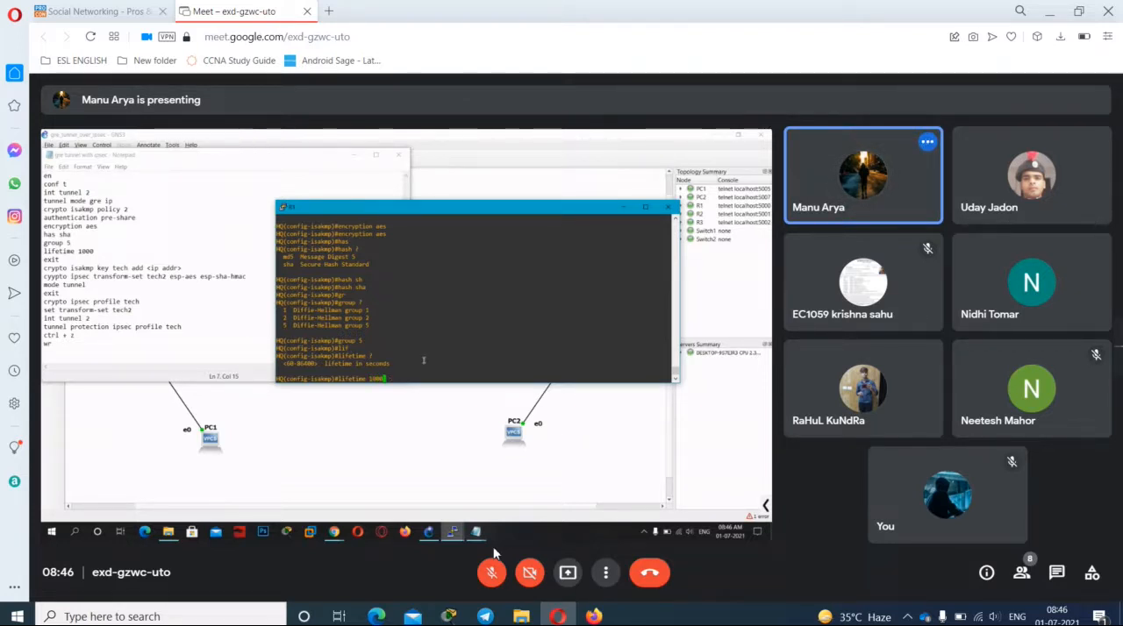
left_click(491, 565)
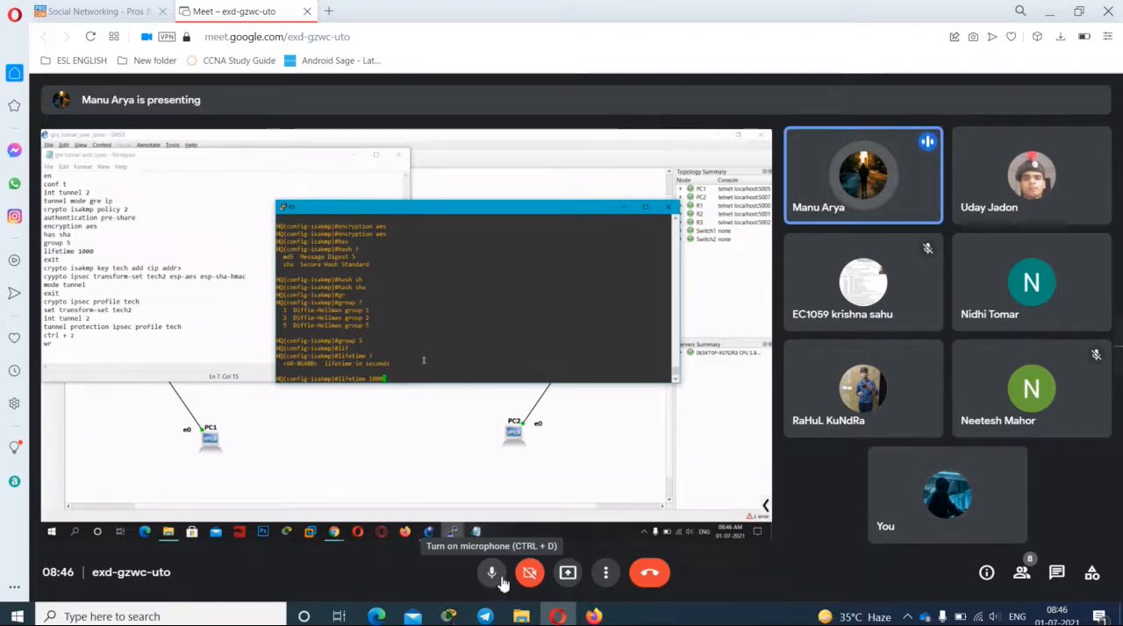
left_click(497, 577)
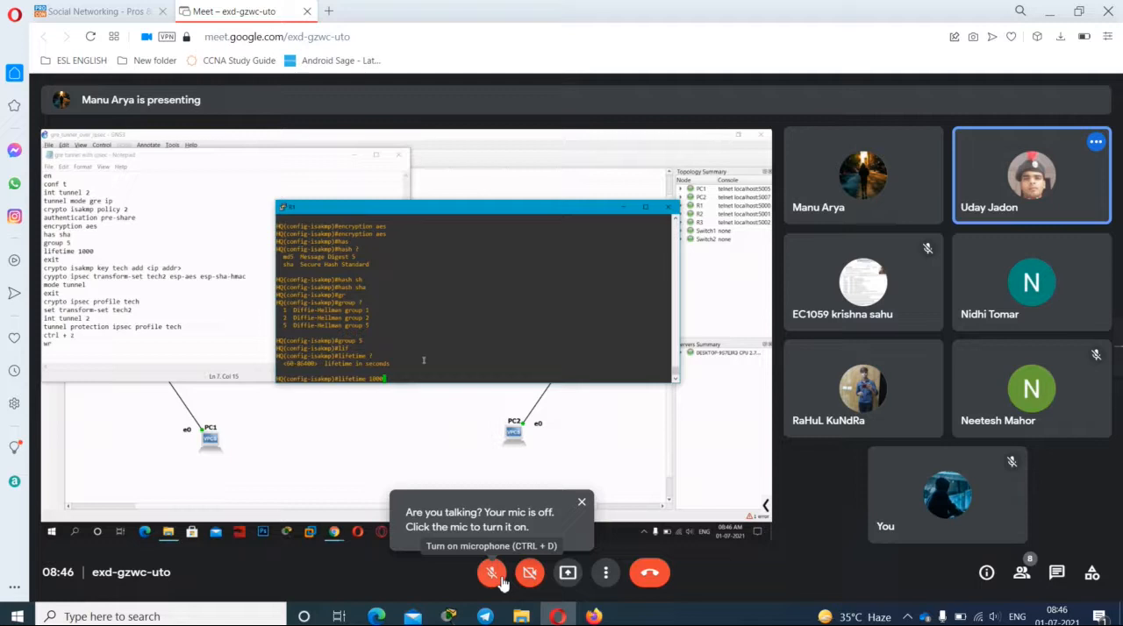
left_click(581, 503)
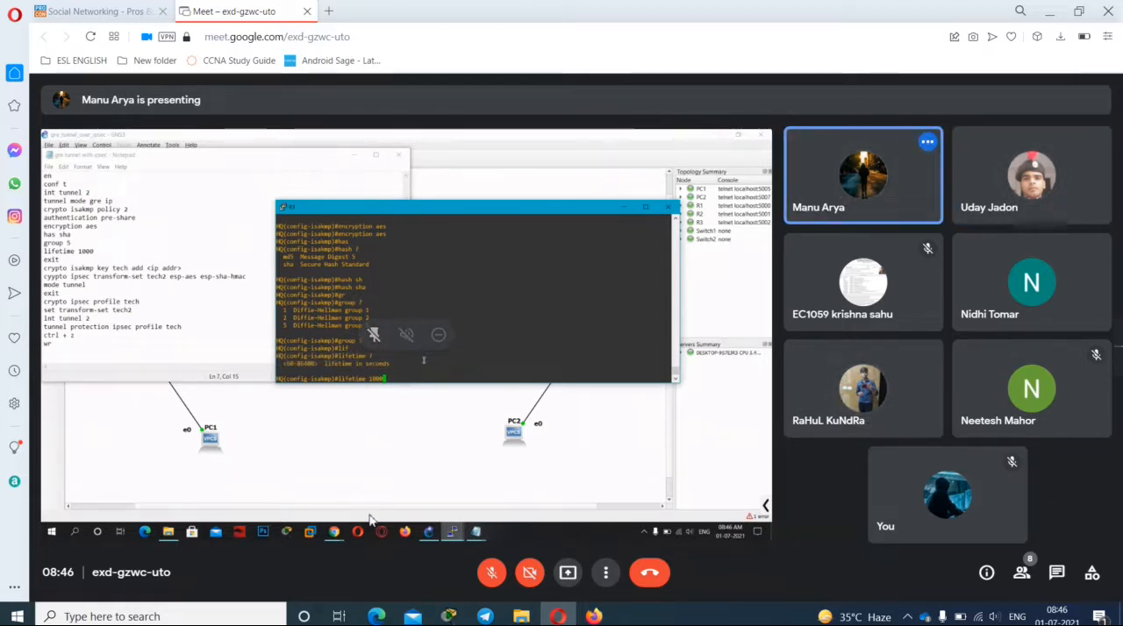
left_click(491, 576)
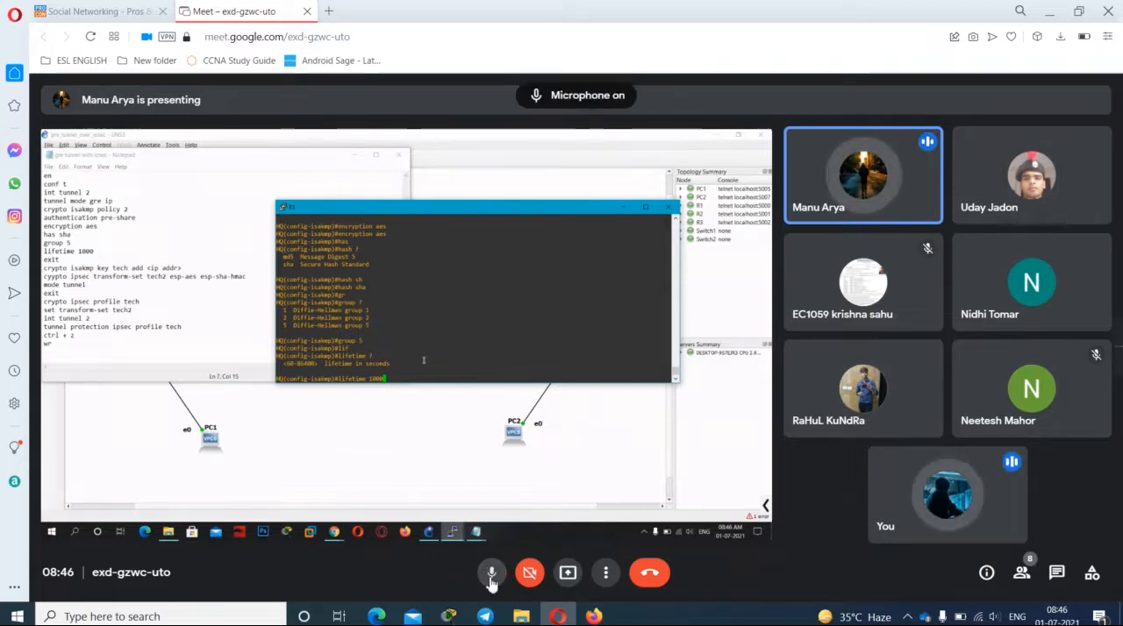
left_click(490, 575)
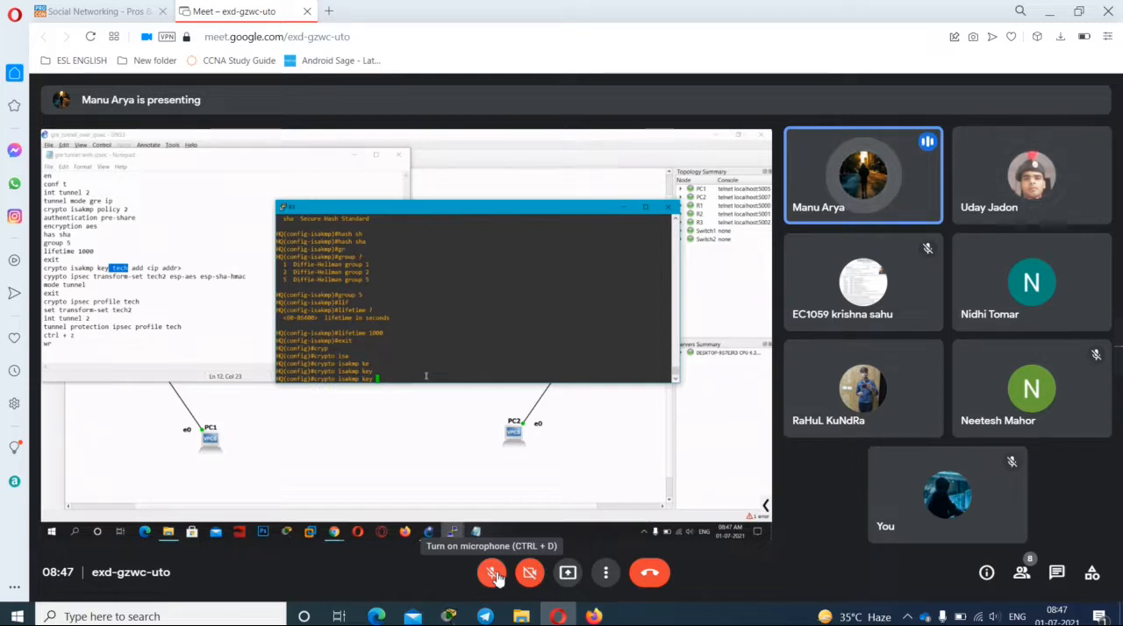
Step: Unmute the microphone for two replies about the HQ router's ISAKMP key and peer address 20.0.0.2, muting it after each
left_click(496, 576)
left_click(495, 575)
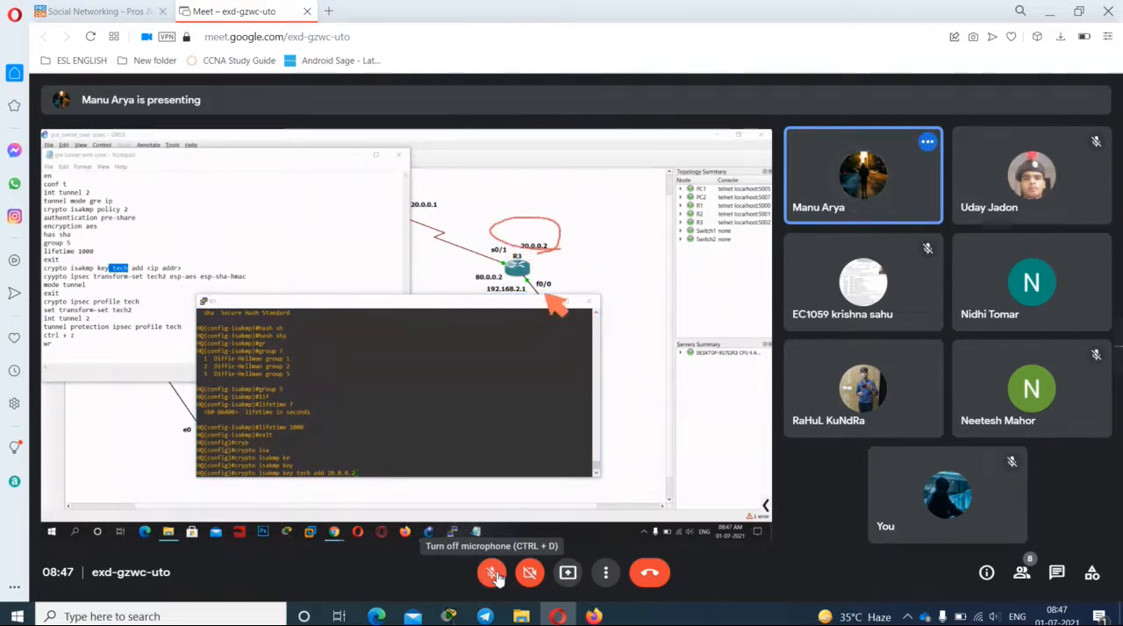
left_click(493, 573)
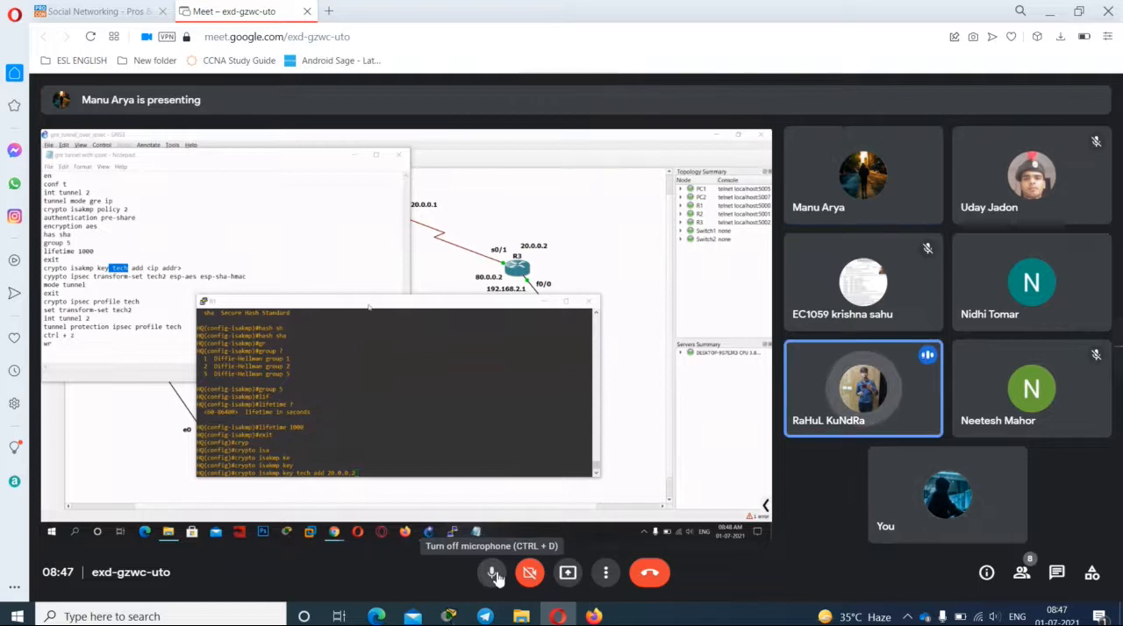
left_click(493, 573)
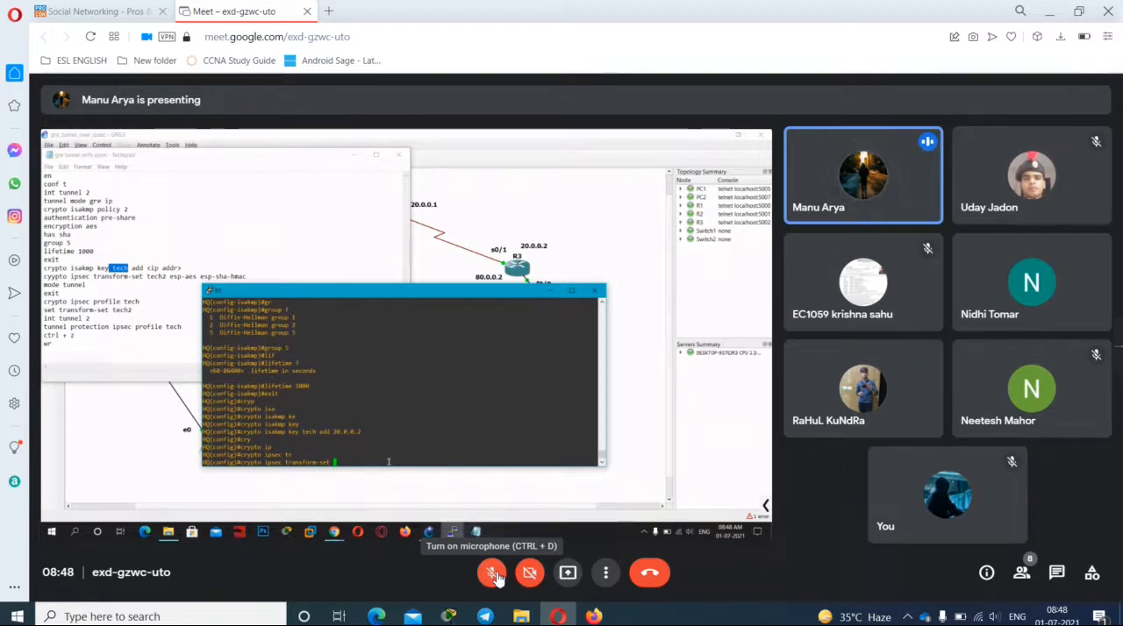
Step: Unmute the microphone for replies during the HQ router's IPsec transform-set configuration, leaving it muted after speaking
left_click(493, 574)
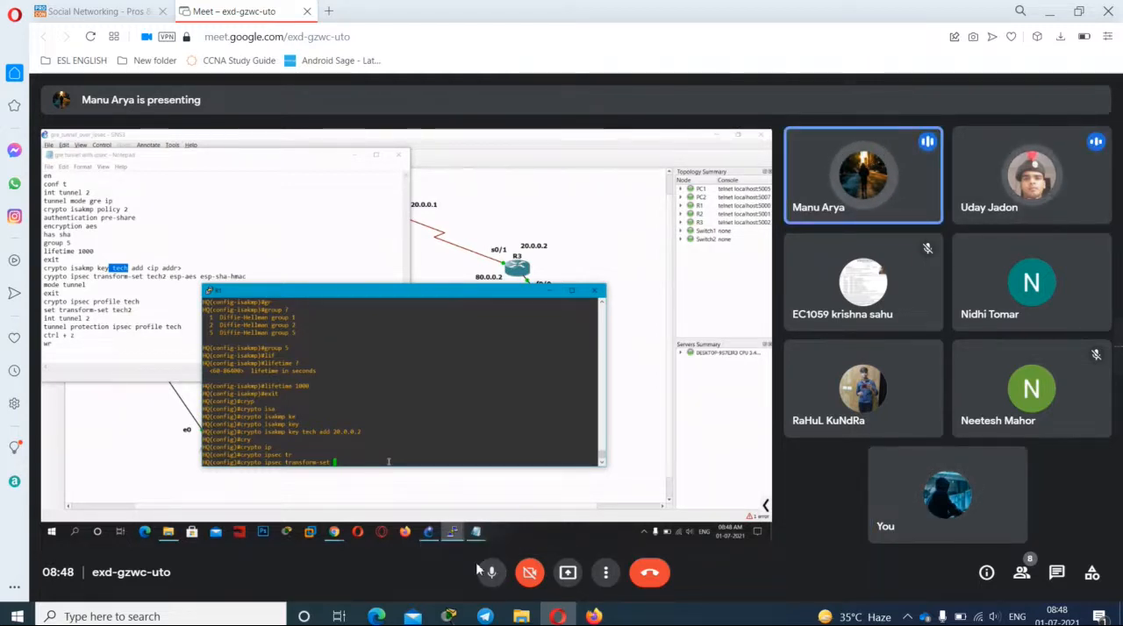
left_click(492, 573)
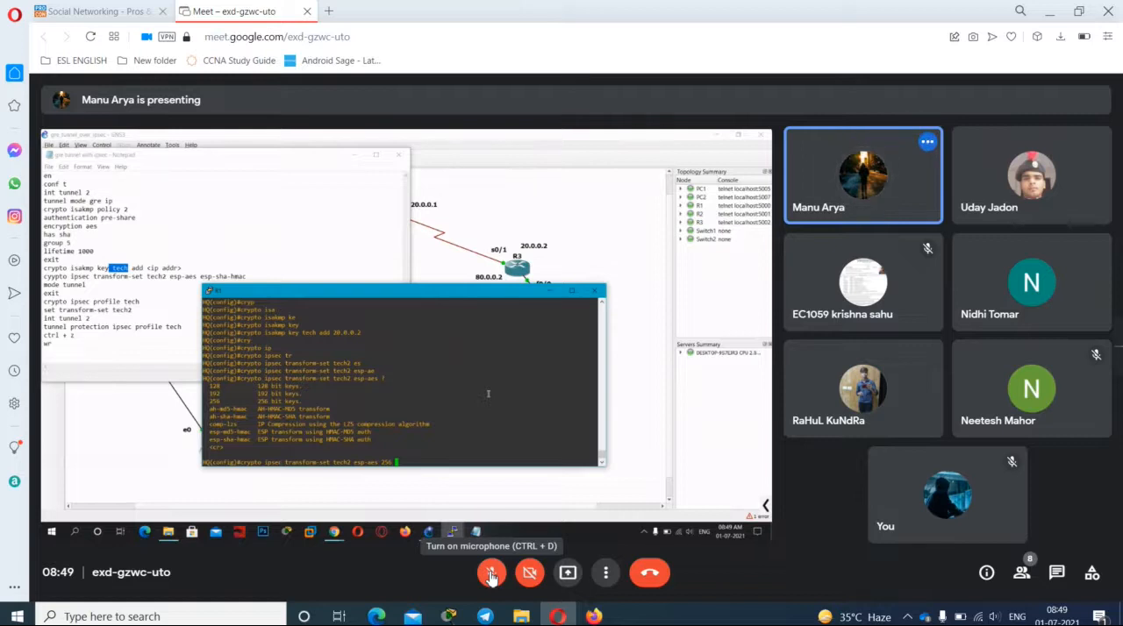
left_click(491, 573)
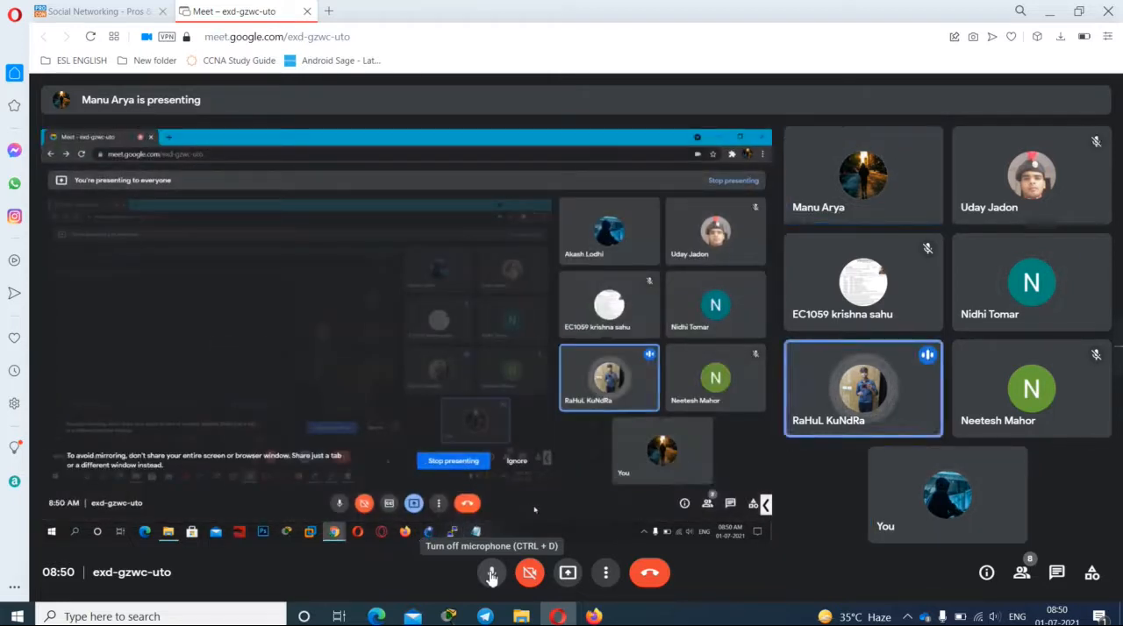
left_click(492, 573)
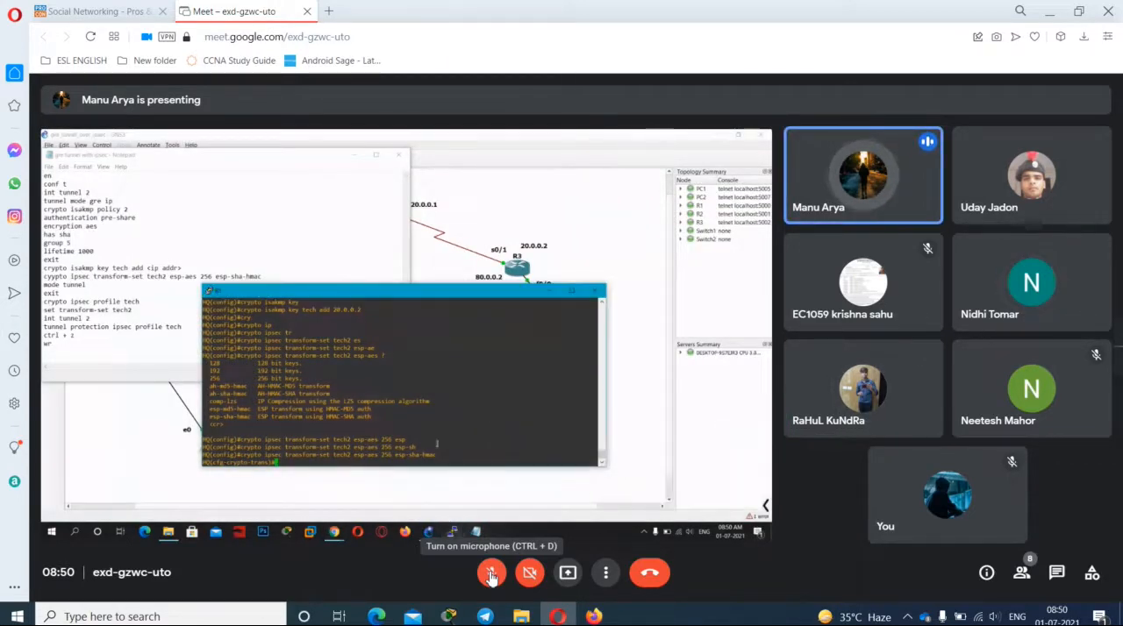
left_click(494, 575)
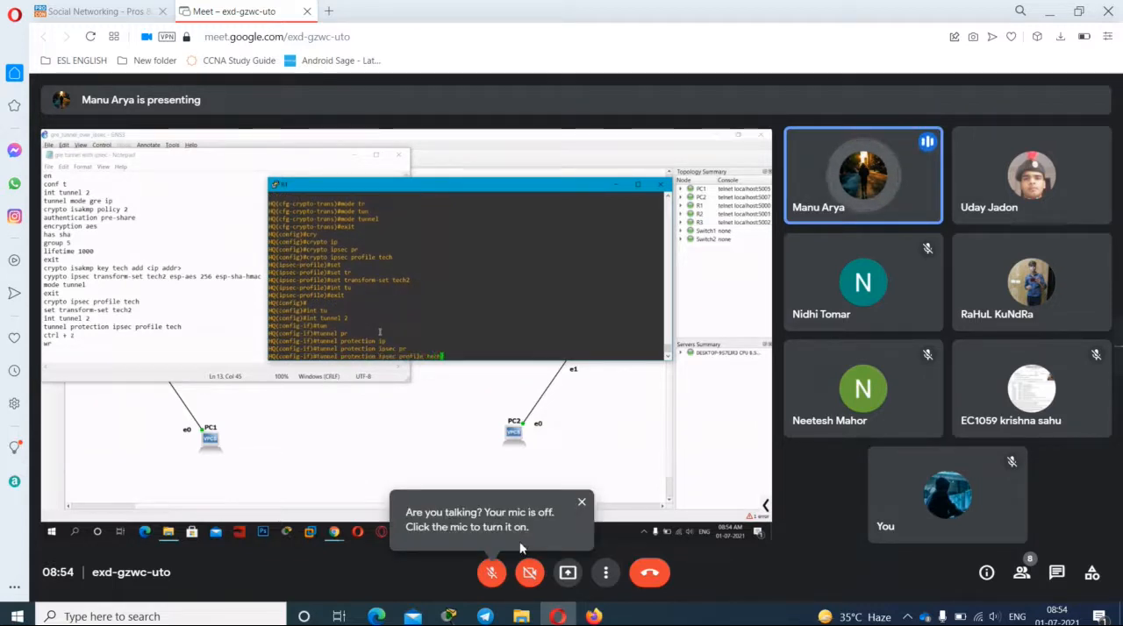
Step: Dismiss the muted-microphone notices during the HQ router's tunnel protection discussion, unmuting only for one reply and muting again
left_click(582, 505)
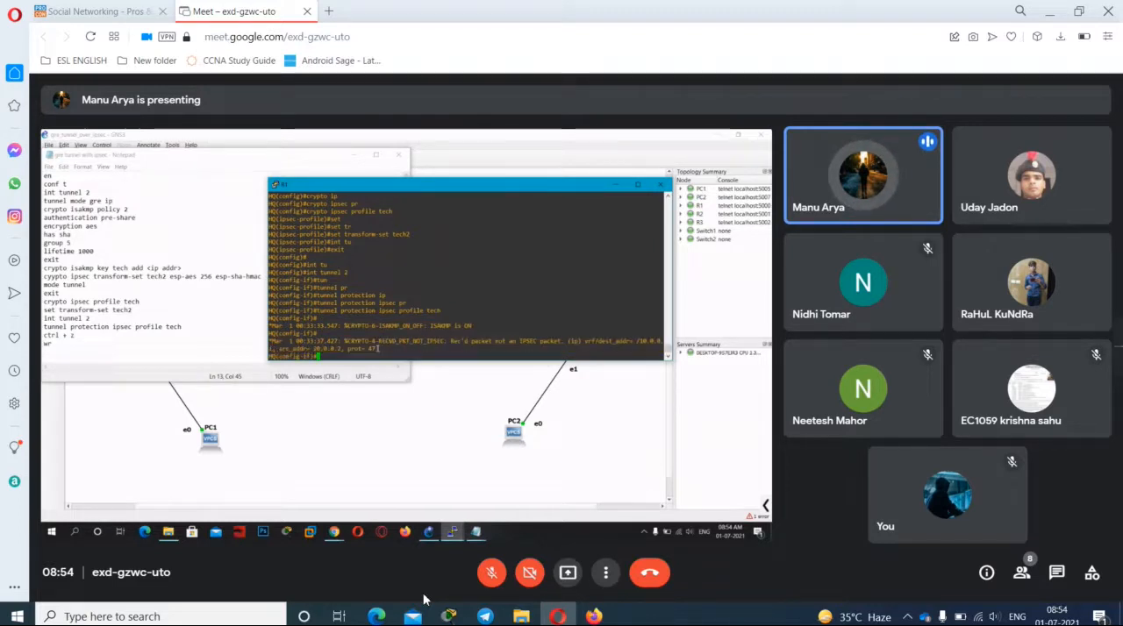
left_click(491, 574)
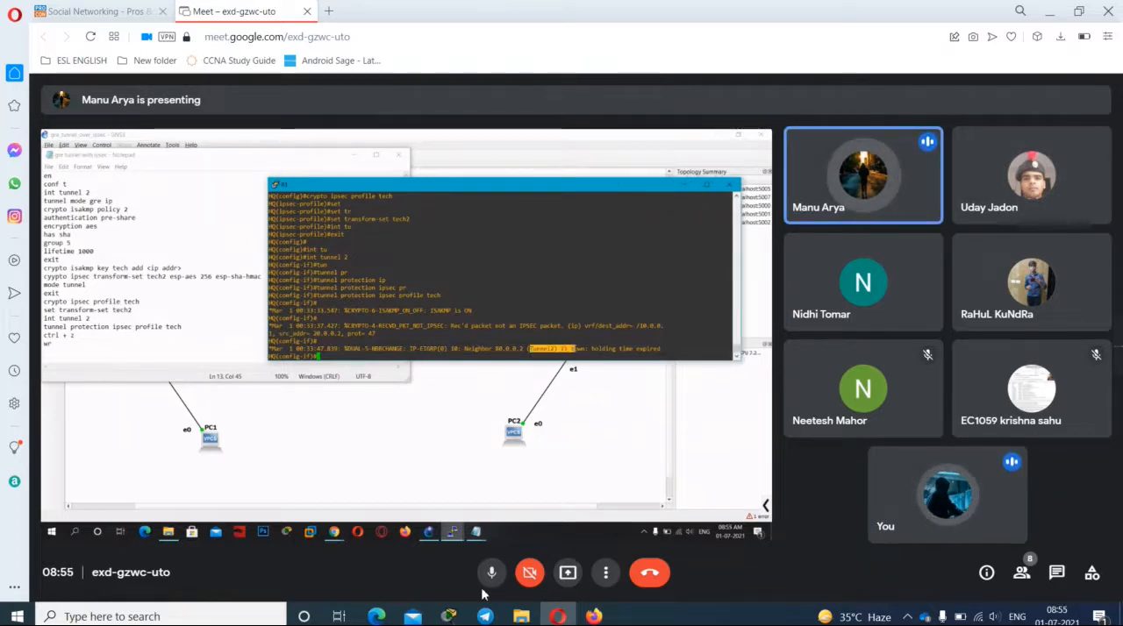
left_click(487, 579)
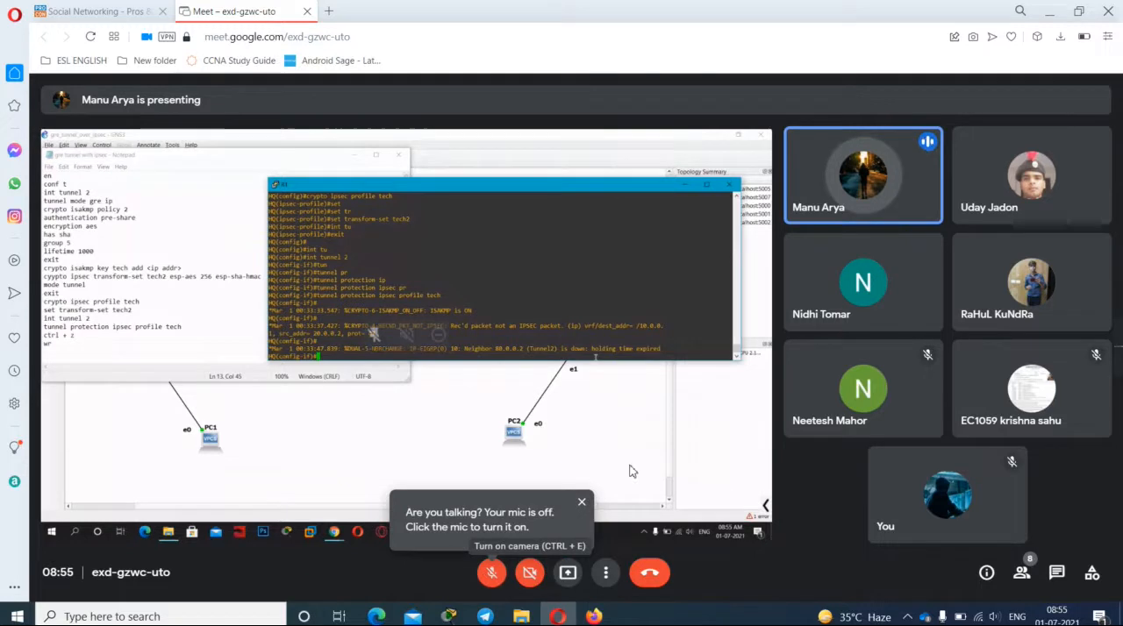
left_click(583, 503)
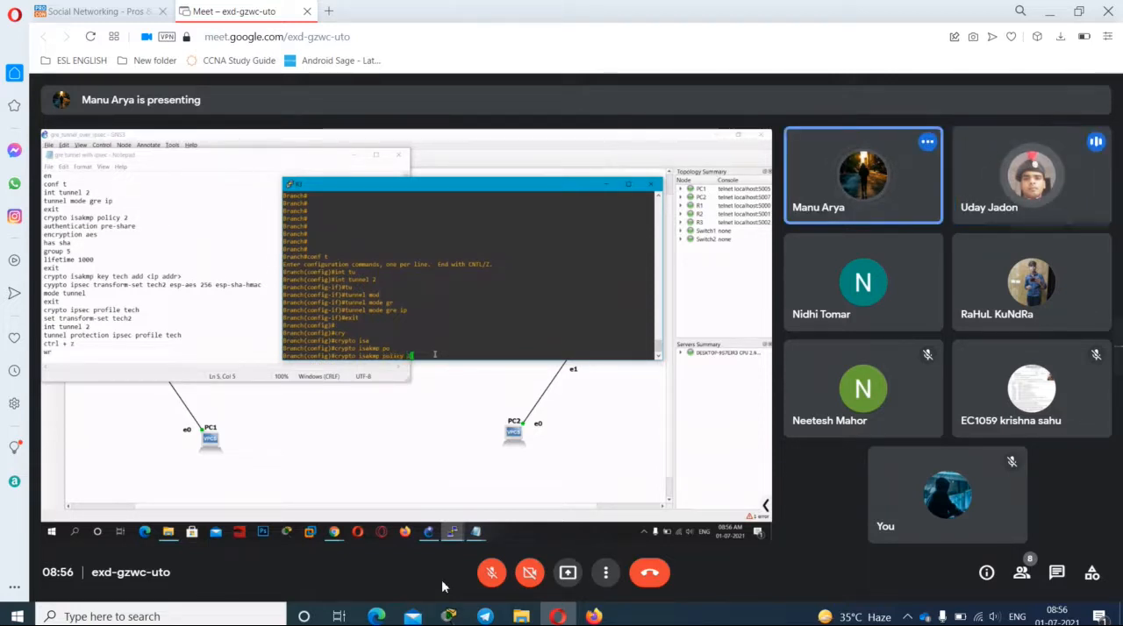
Step: Unmute the microphone for three replies while the Branch router's crypto isakmp policy 2 is configured, muting it after each
left_click(493, 581)
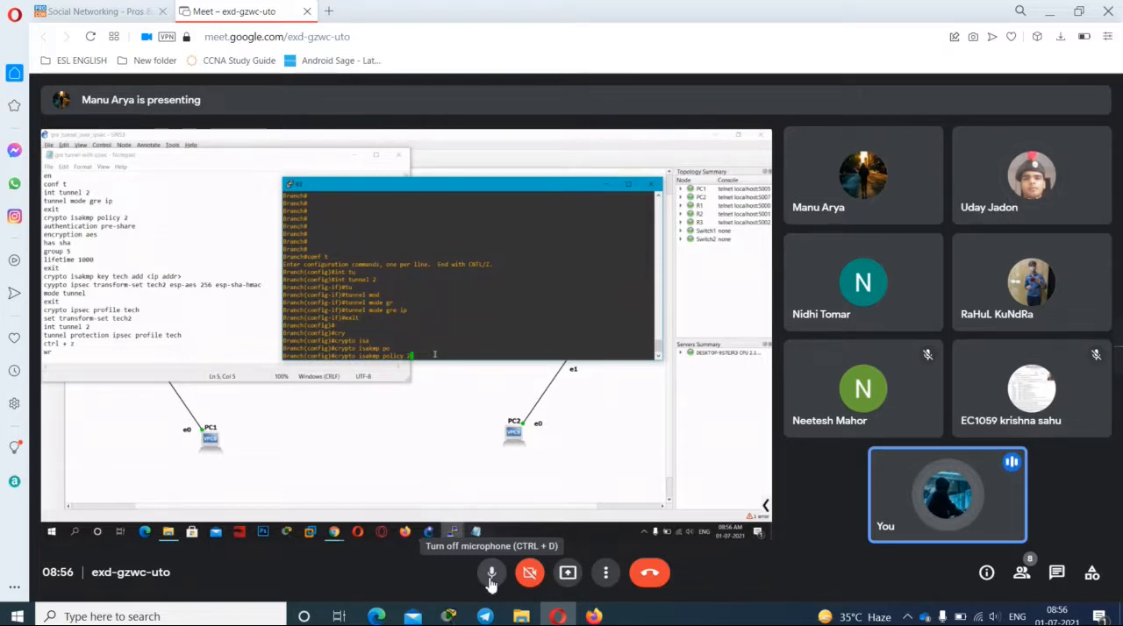
left_click(492, 579)
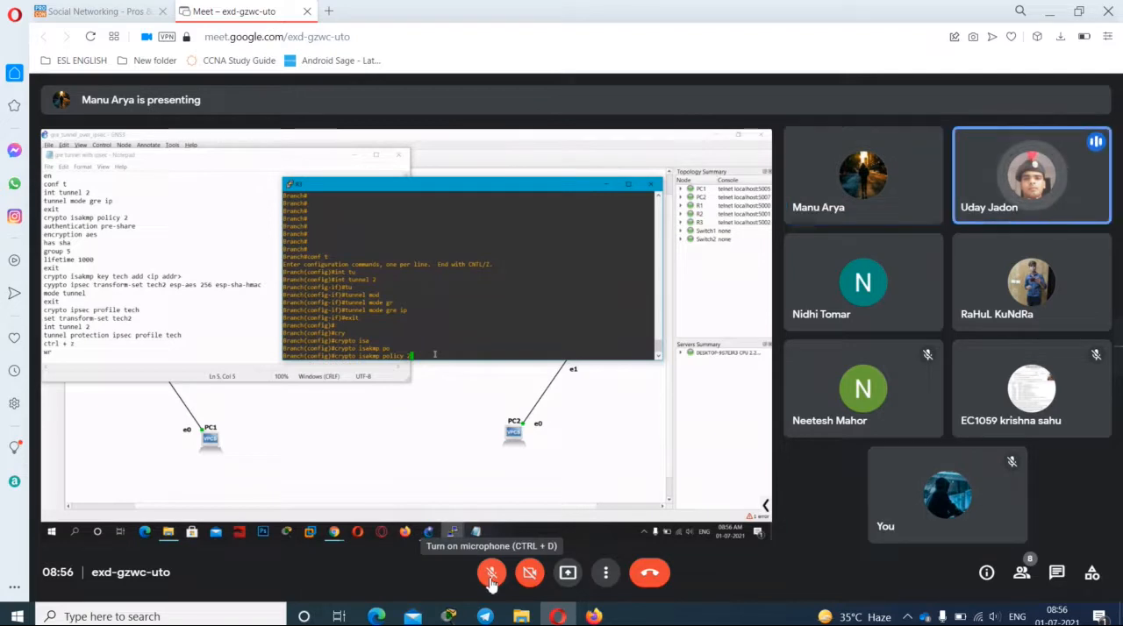
left_click(491, 579)
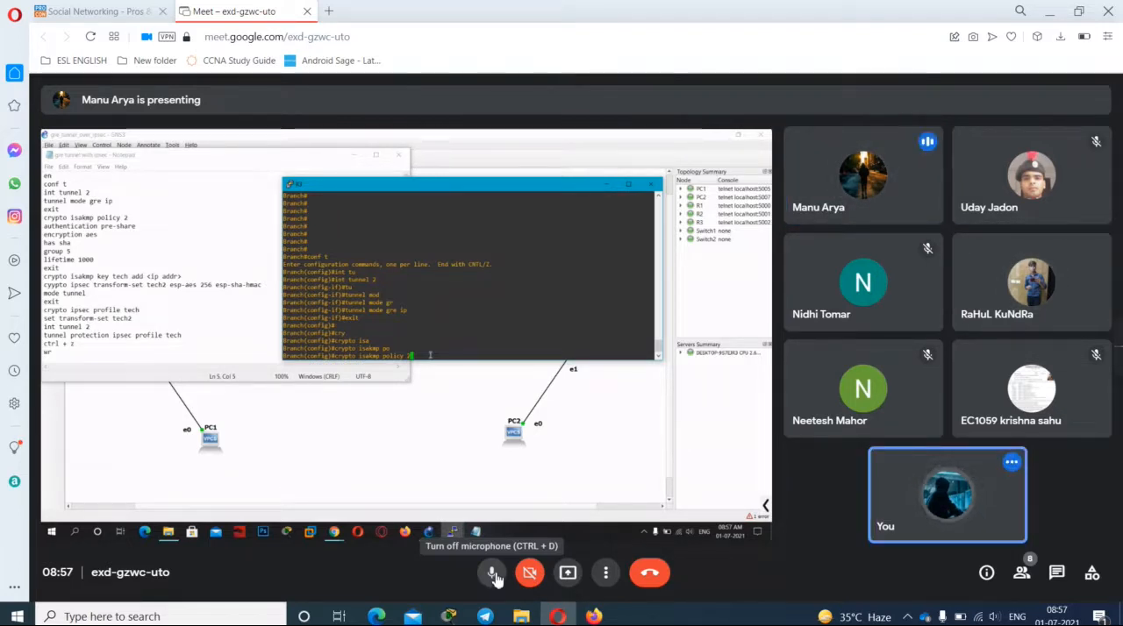
left_click(493, 574)
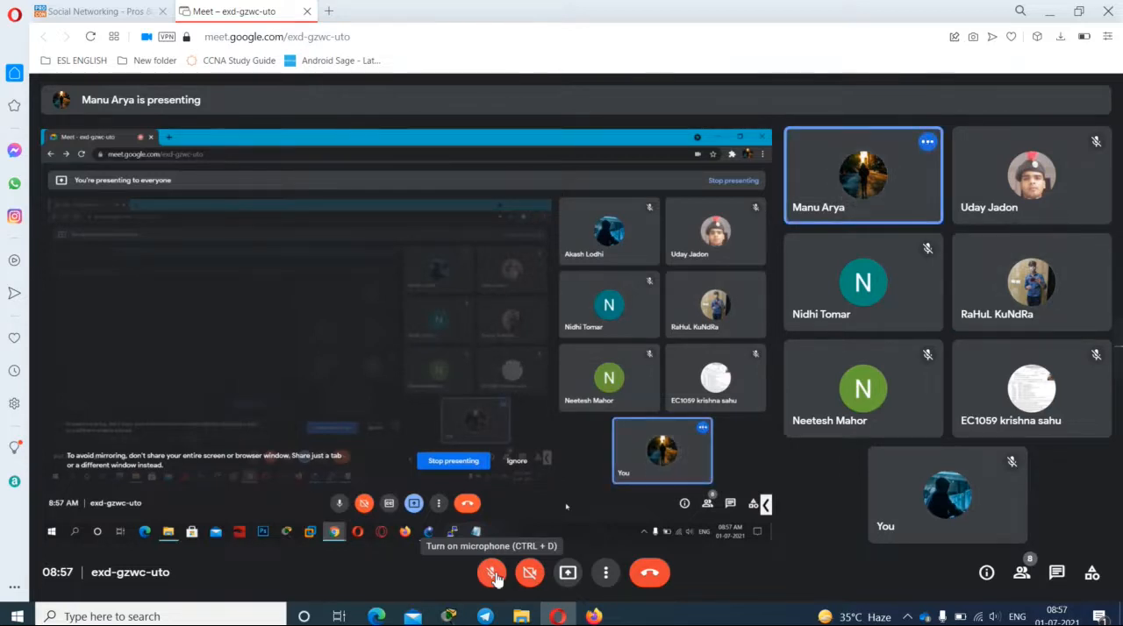
left_click(493, 575)
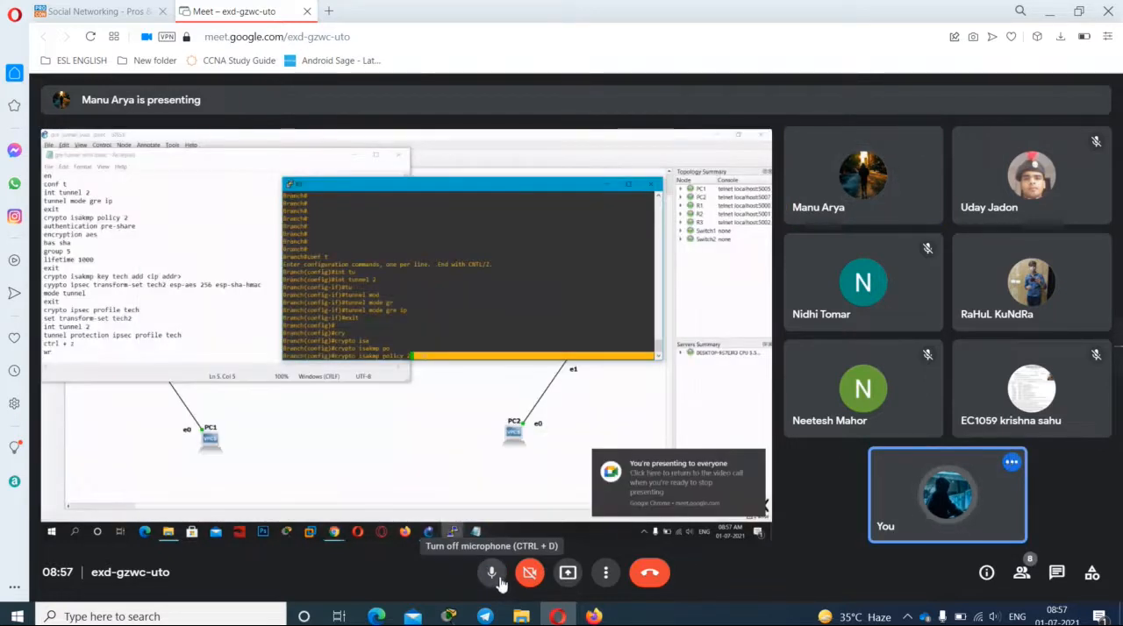
left_click(499, 583)
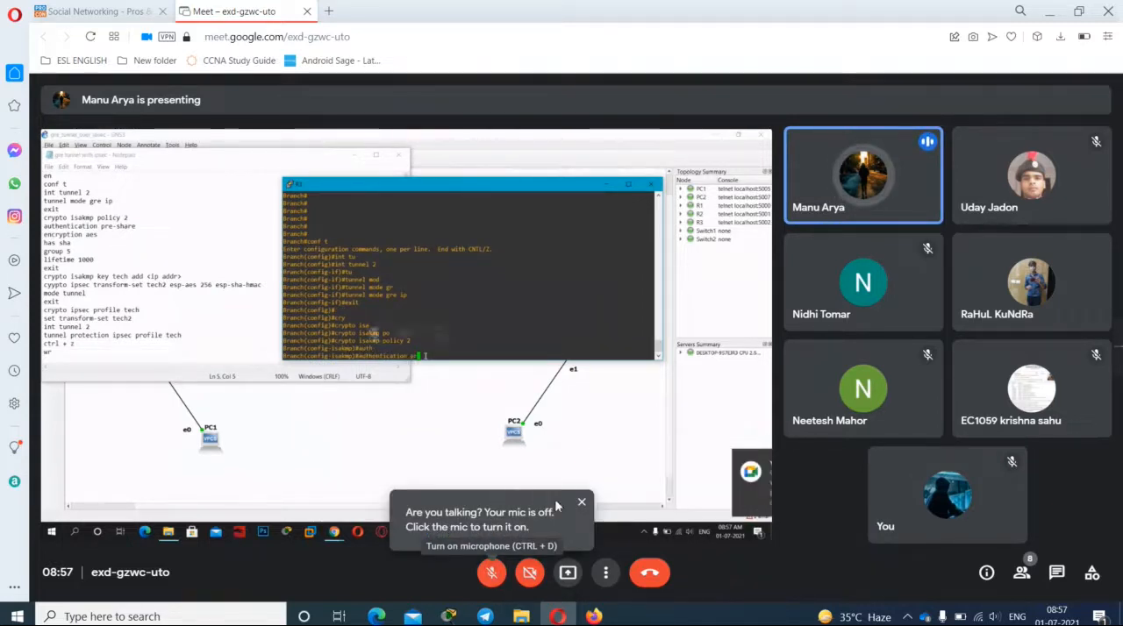
Step: Dismiss the muted-microphone notice and unmute for one reply about the Branch router's ISAKMP key destination address, muting again after speaking
left_click(581, 506)
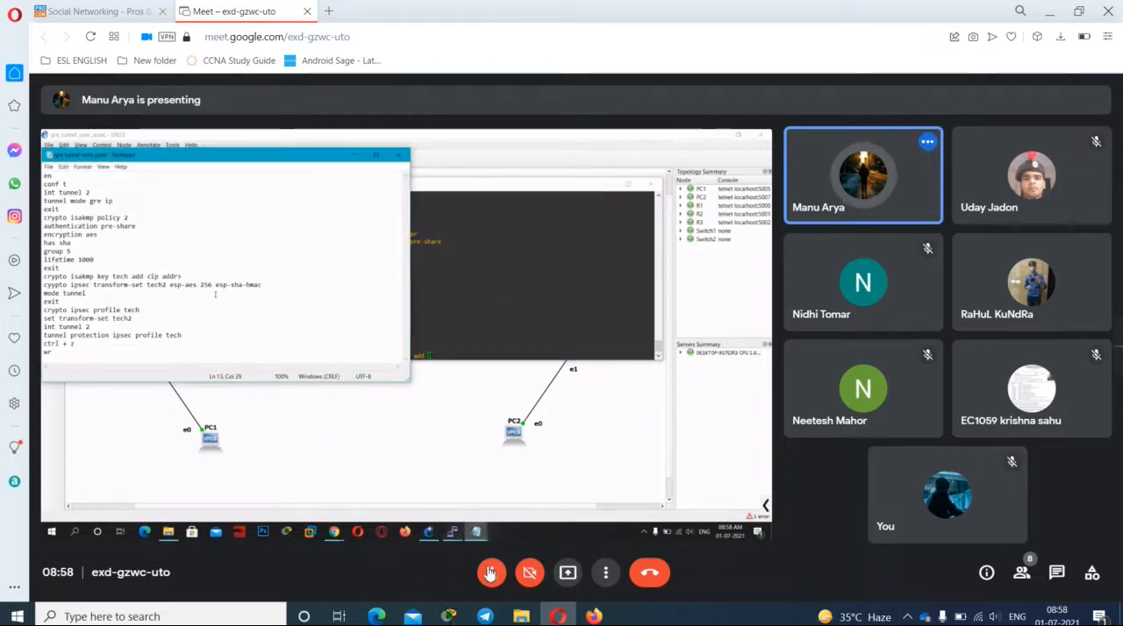
left_click(491, 573)
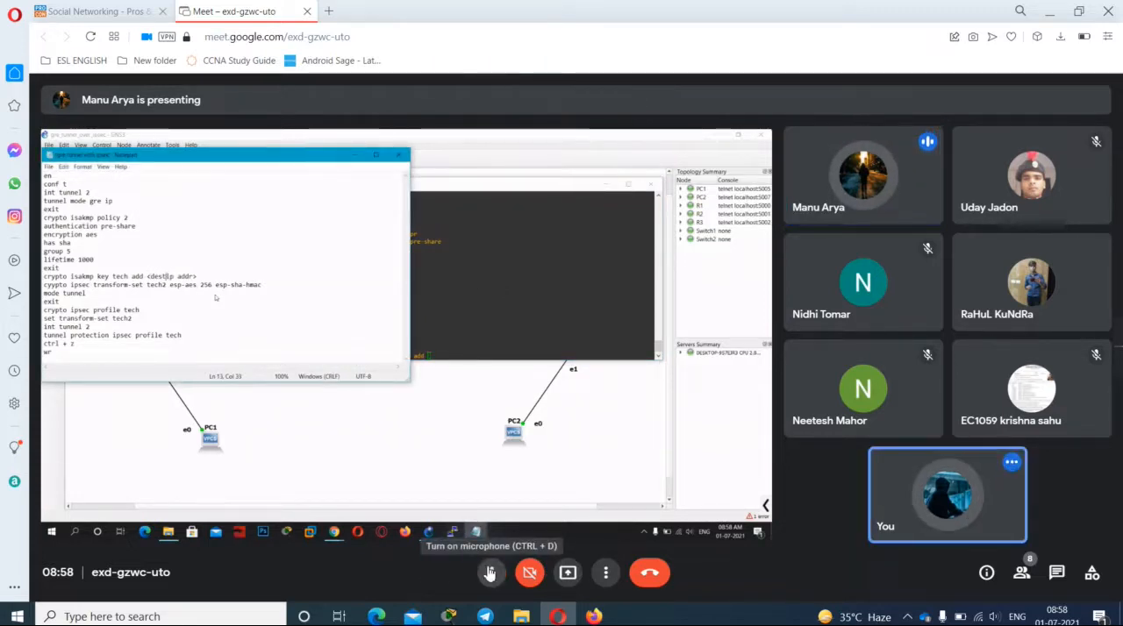
left_click(490, 573)
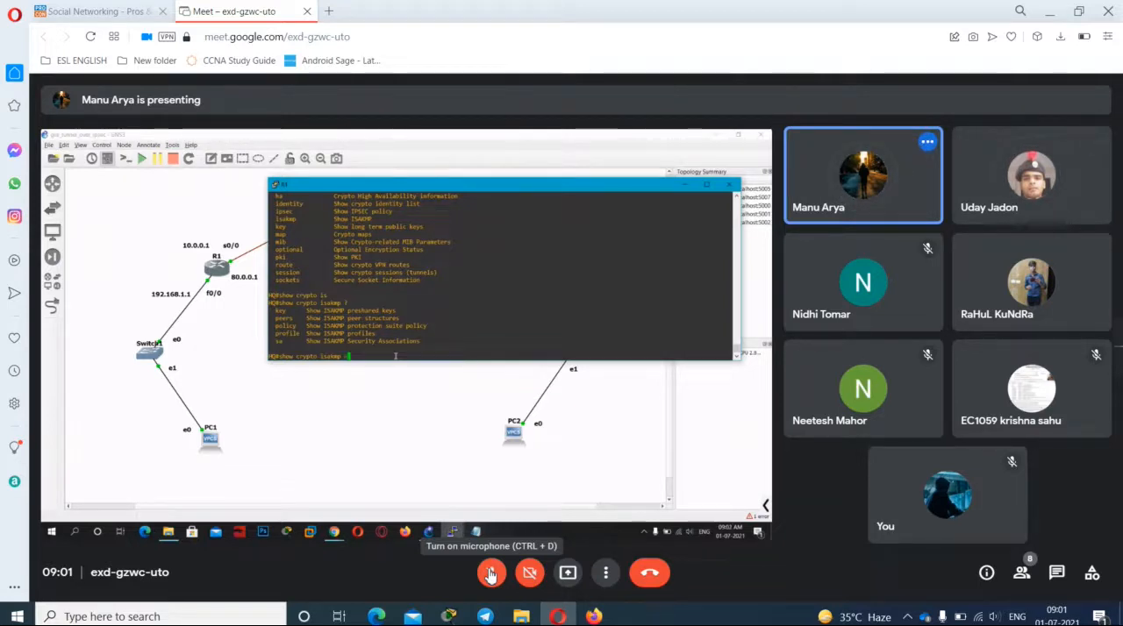
Step: Unmute the microphone for two replies about the HQ router's show crypto isakmp sa check, muting after each and dismissing the muted-microphone notice
left_click(491, 574)
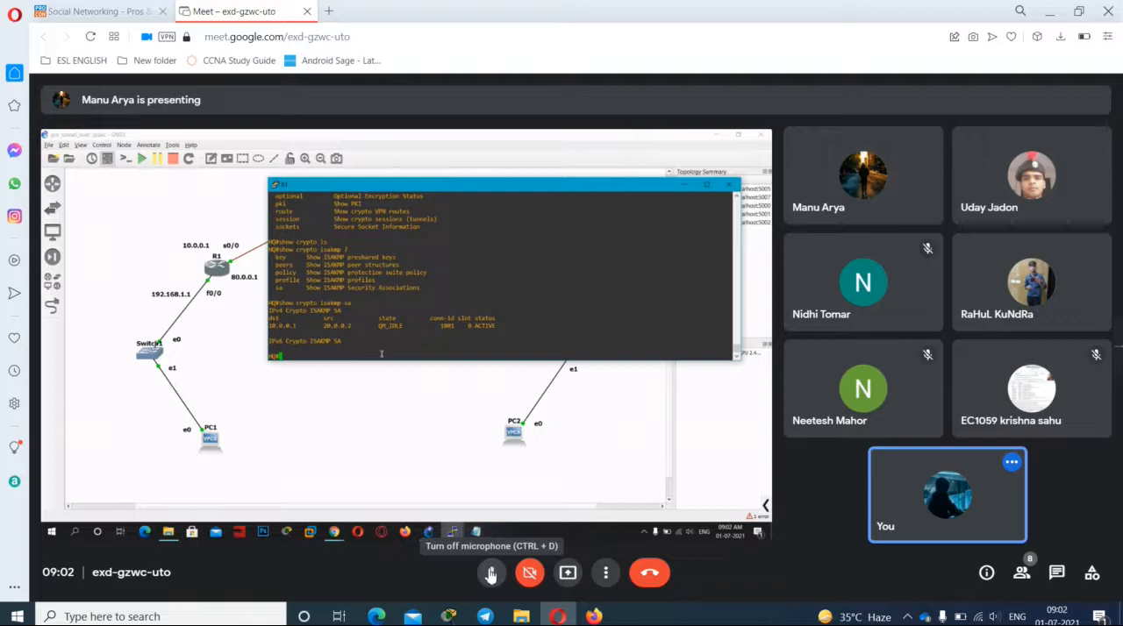
left_click(485, 579)
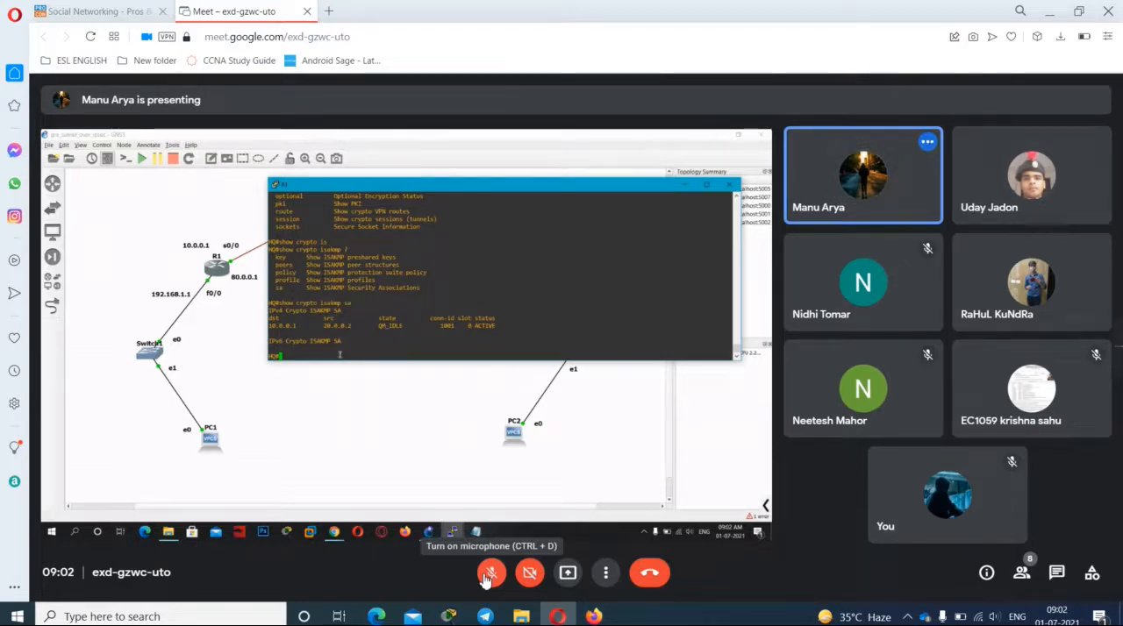
left_click(488, 576)
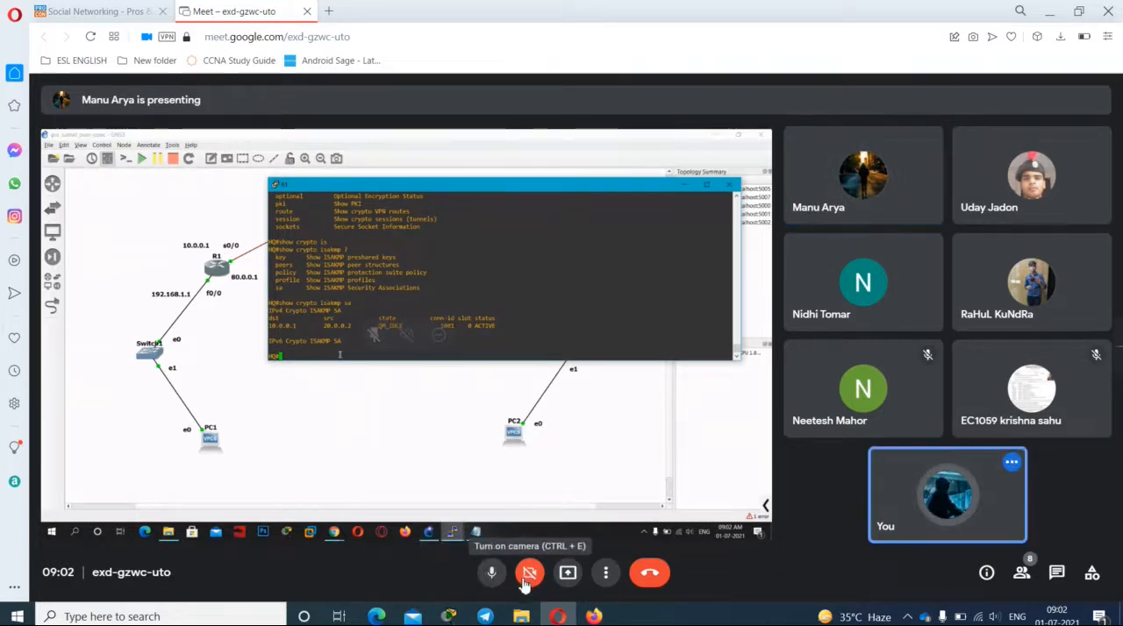
left_click(487, 575)
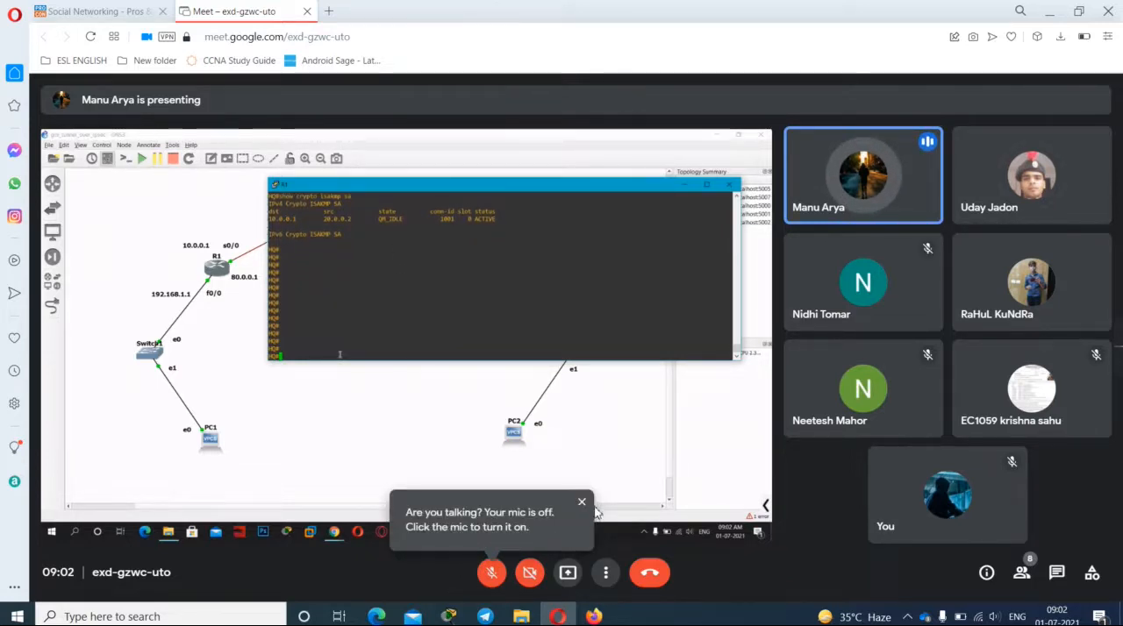
left_click(580, 504)
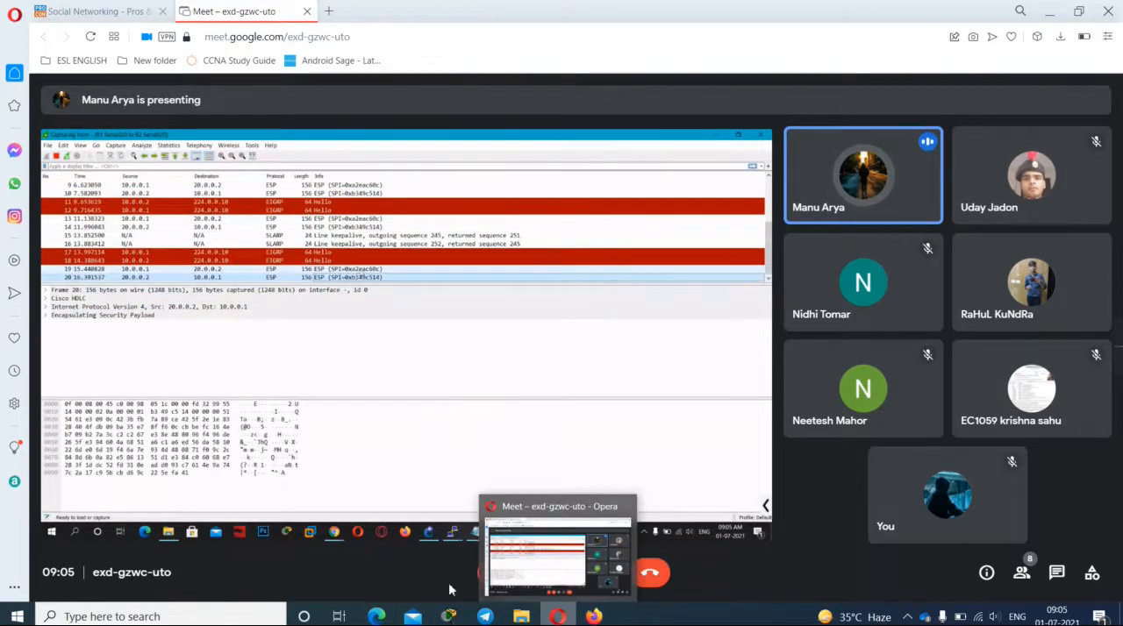
Step: Unmute for two replies during the ESP packet capture review, muting after each and dismissing the muted-microphone and unstable-connection notices
left_click(490, 575)
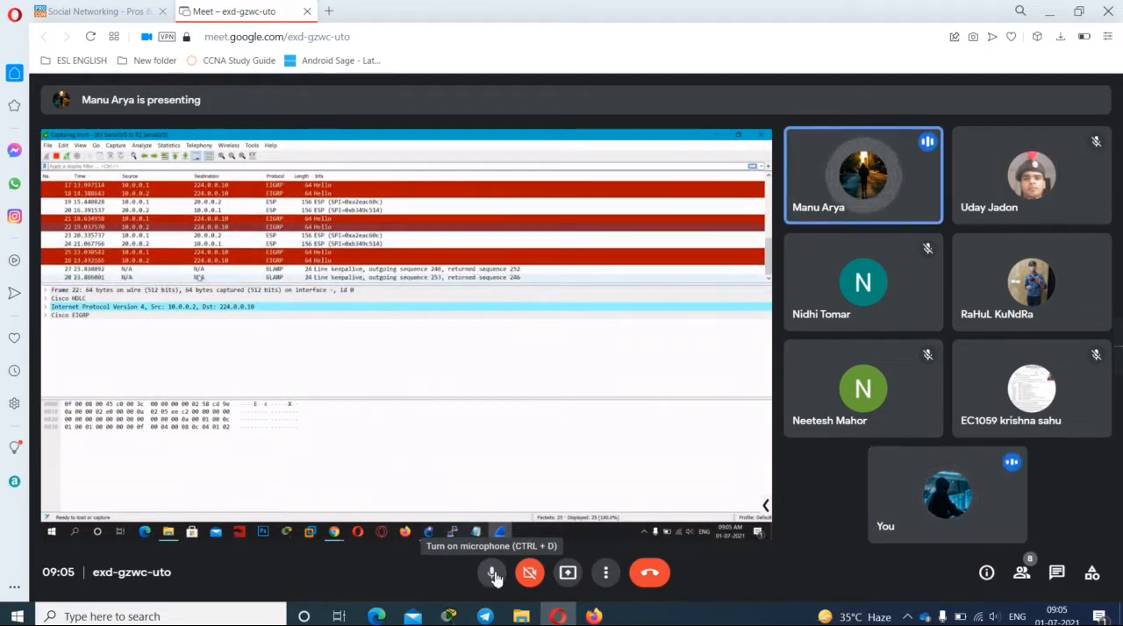
left_click(493, 575)
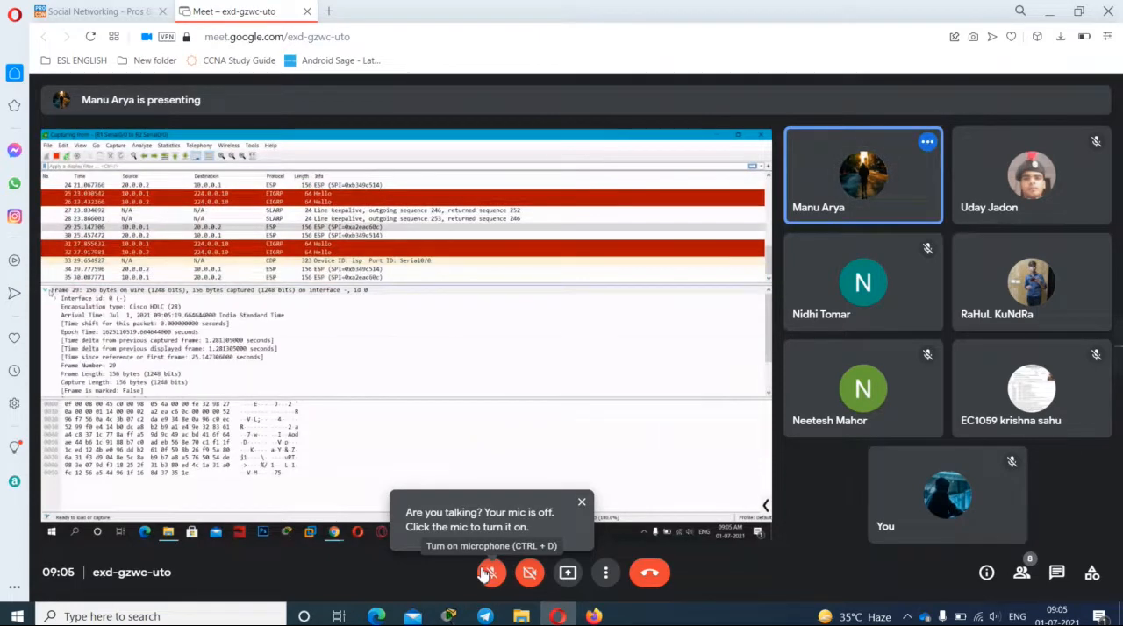
left_click(580, 504)
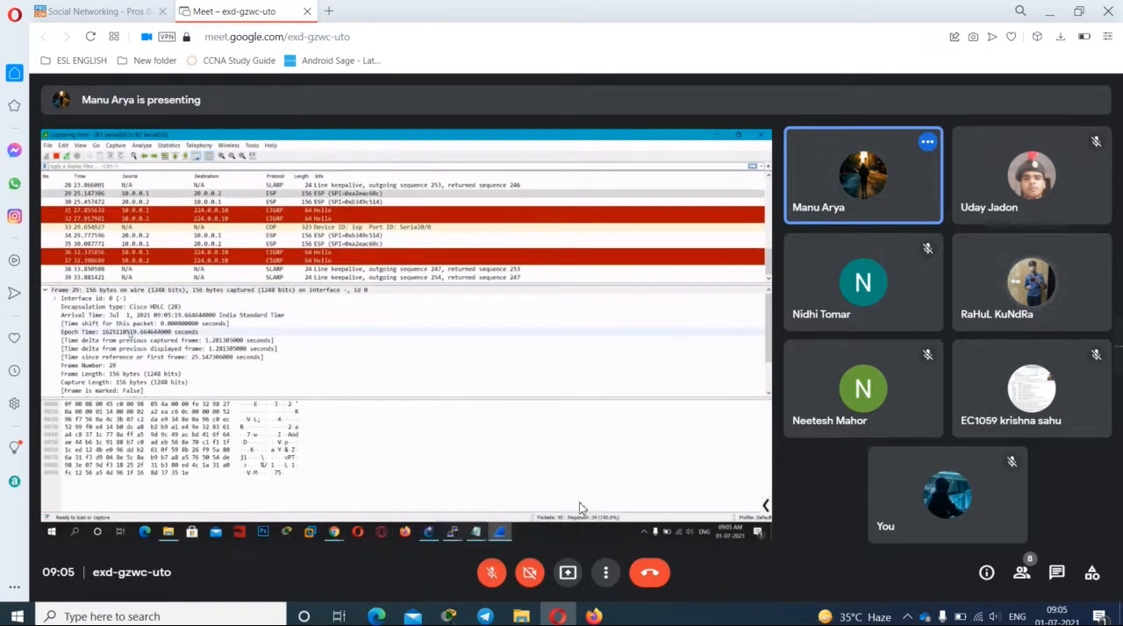
left_click(499, 577)
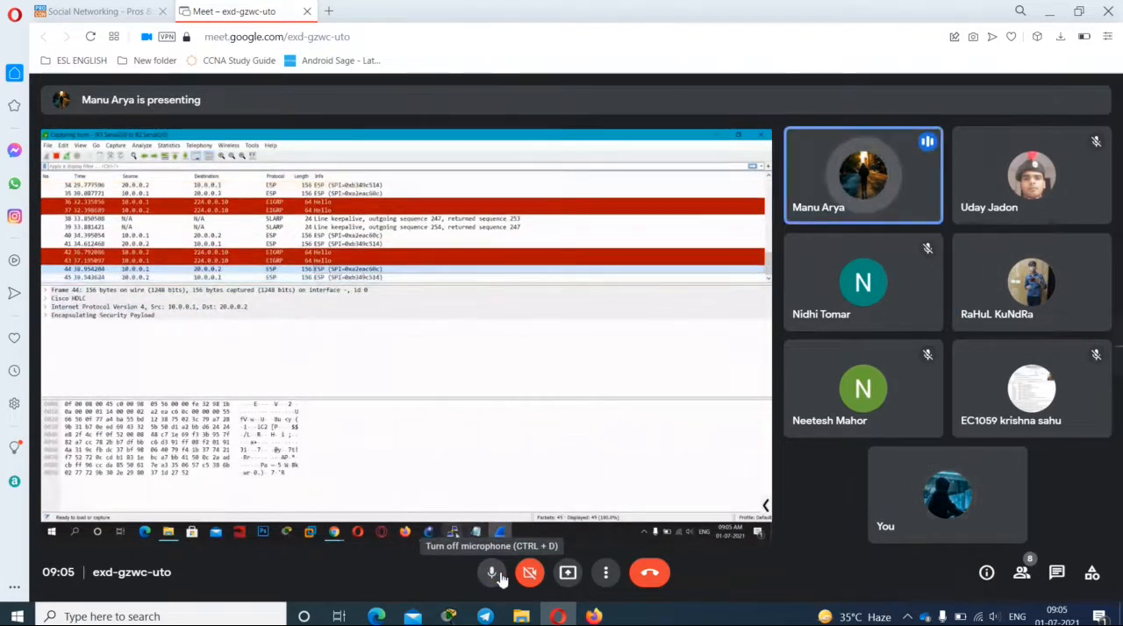
left_click(498, 576)
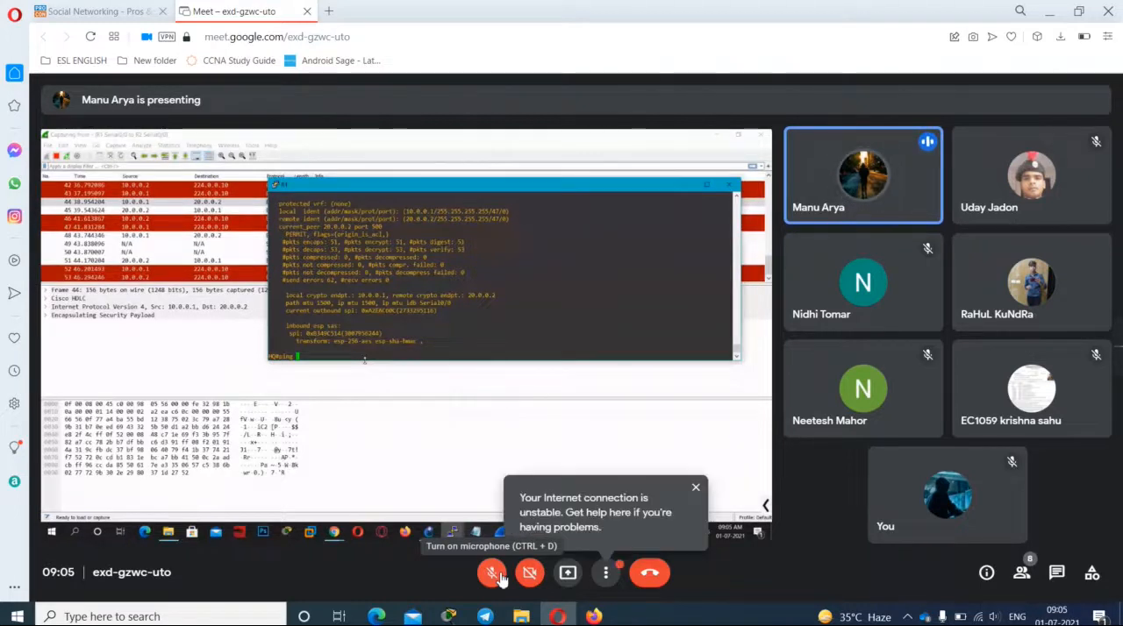
left_click(697, 489)
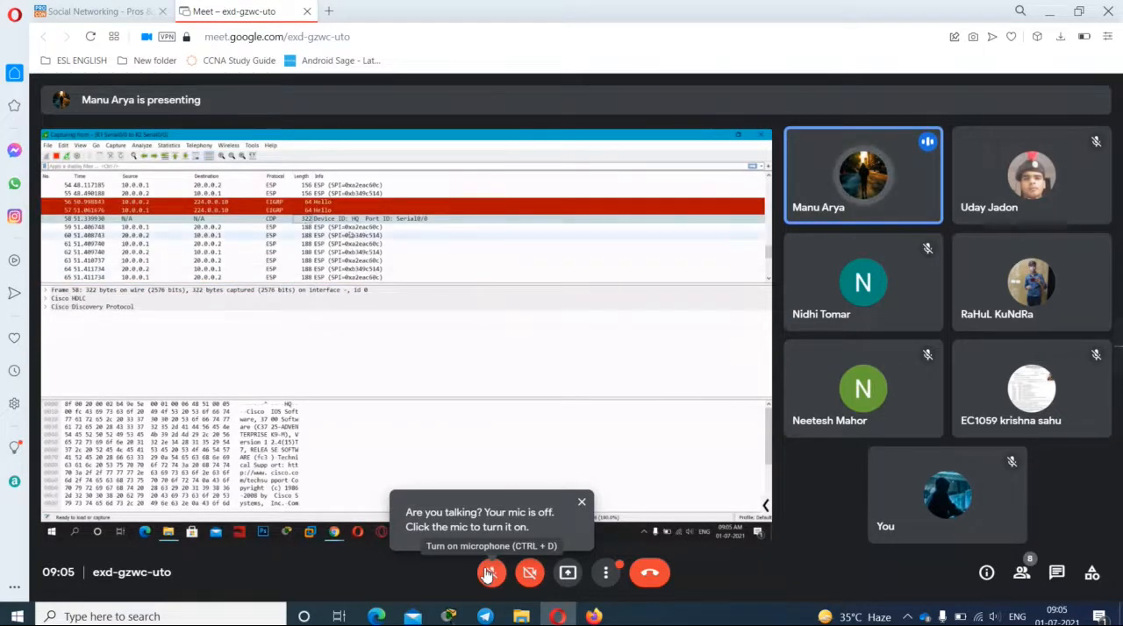
left_click(581, 502)
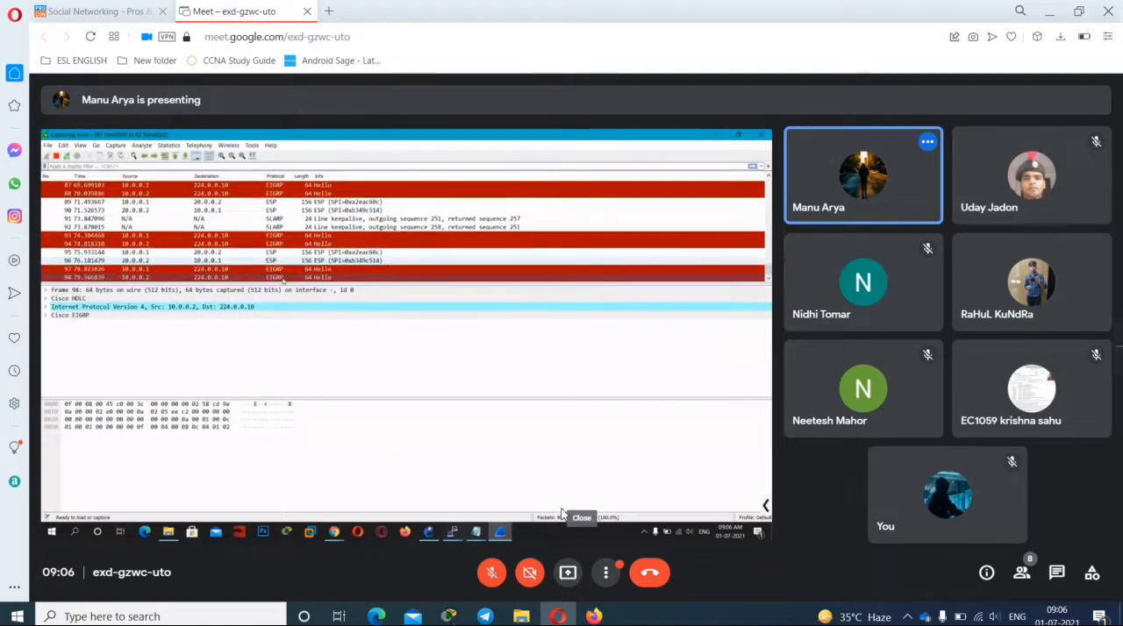
left_click(607, 575)
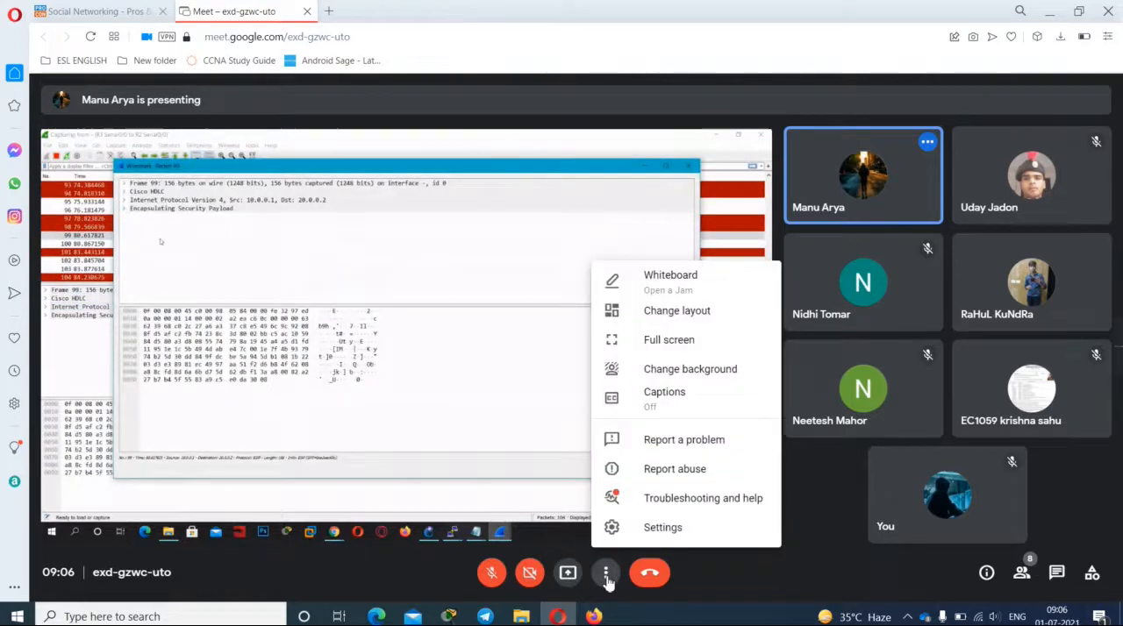
left_click(606, 576)
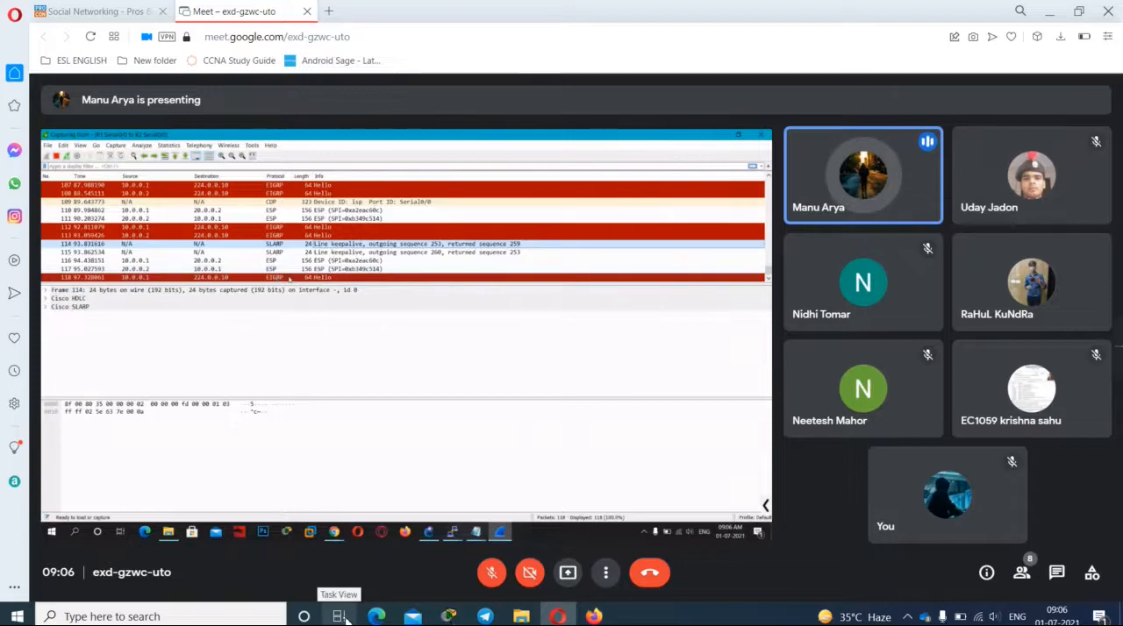
left_click(339, 616)
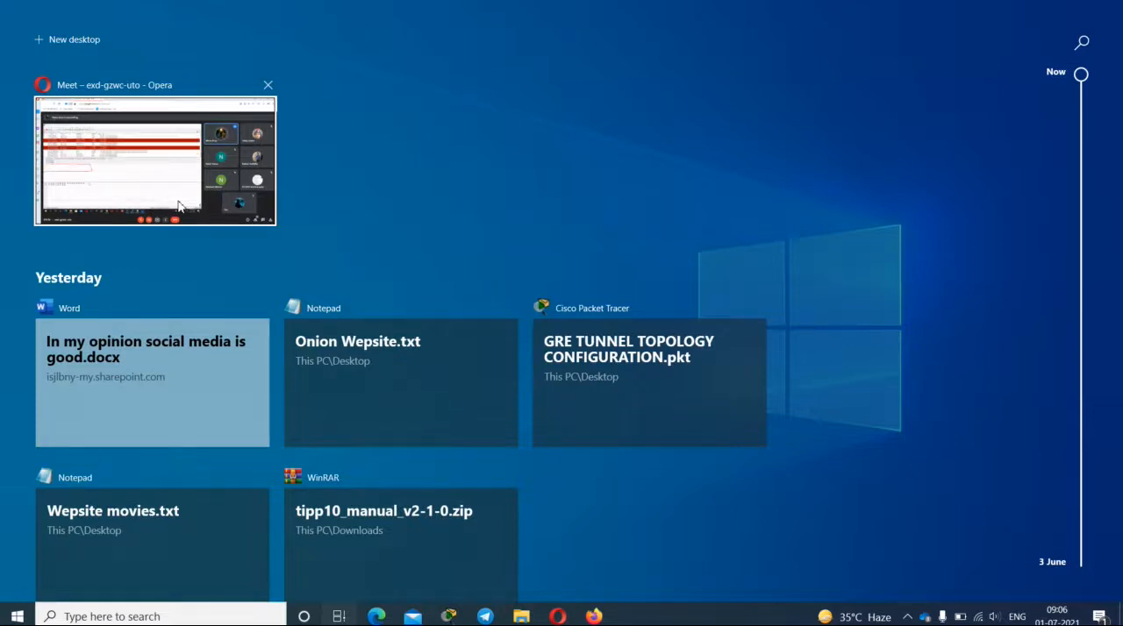
scroll(237, 302, "down", 5)
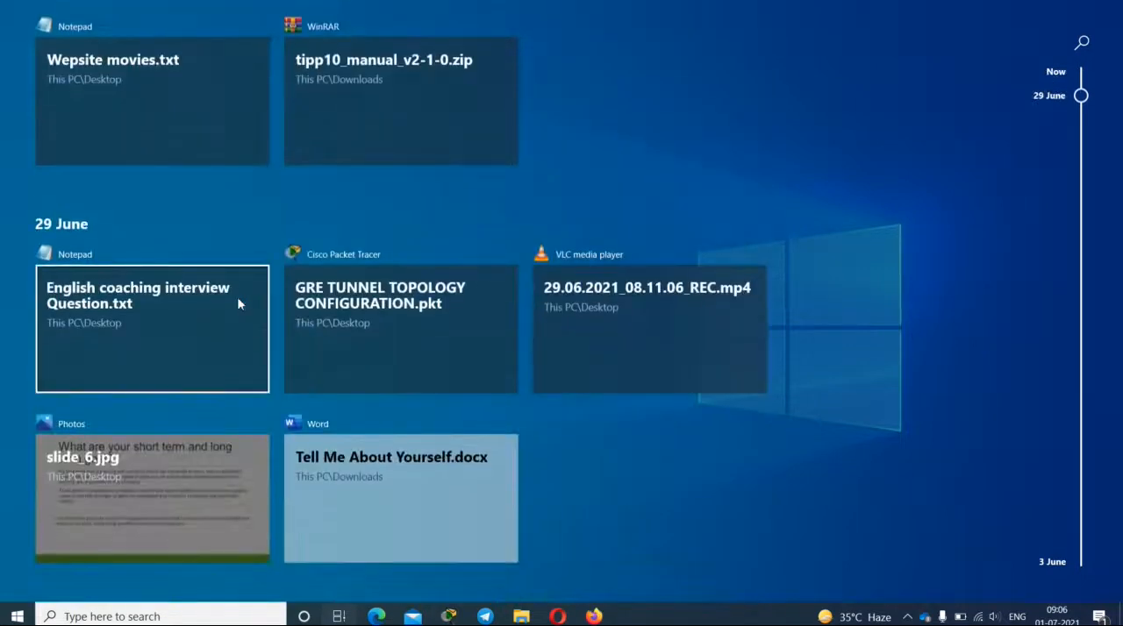
scroll(238, 300, "down", 5)
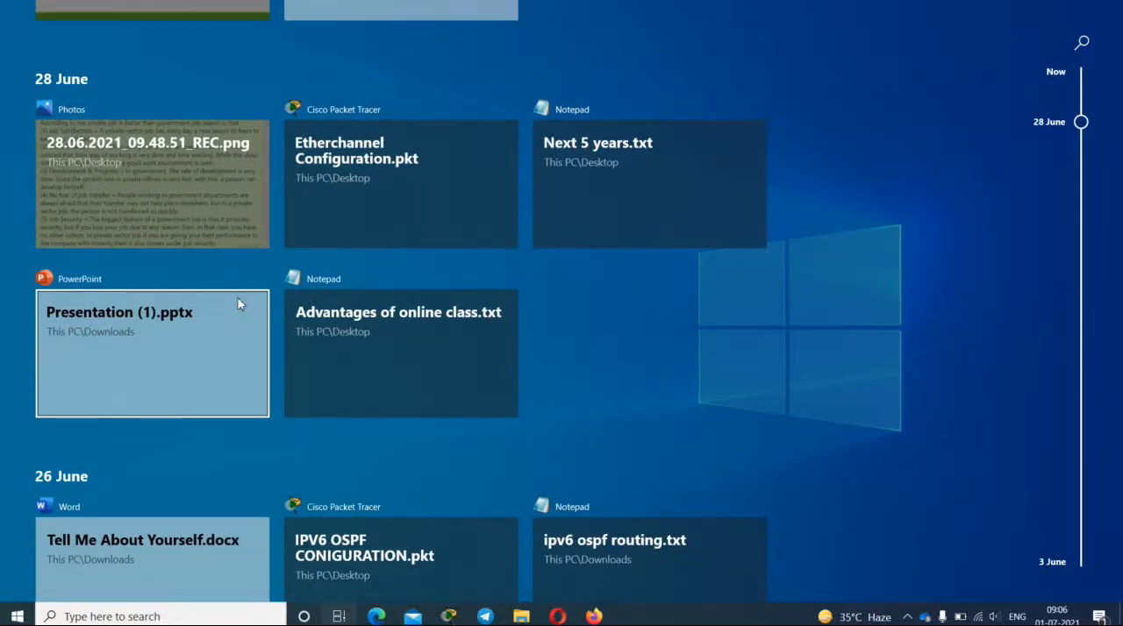
scroll(238, 303, "up", 10)
left_click(97, 120)
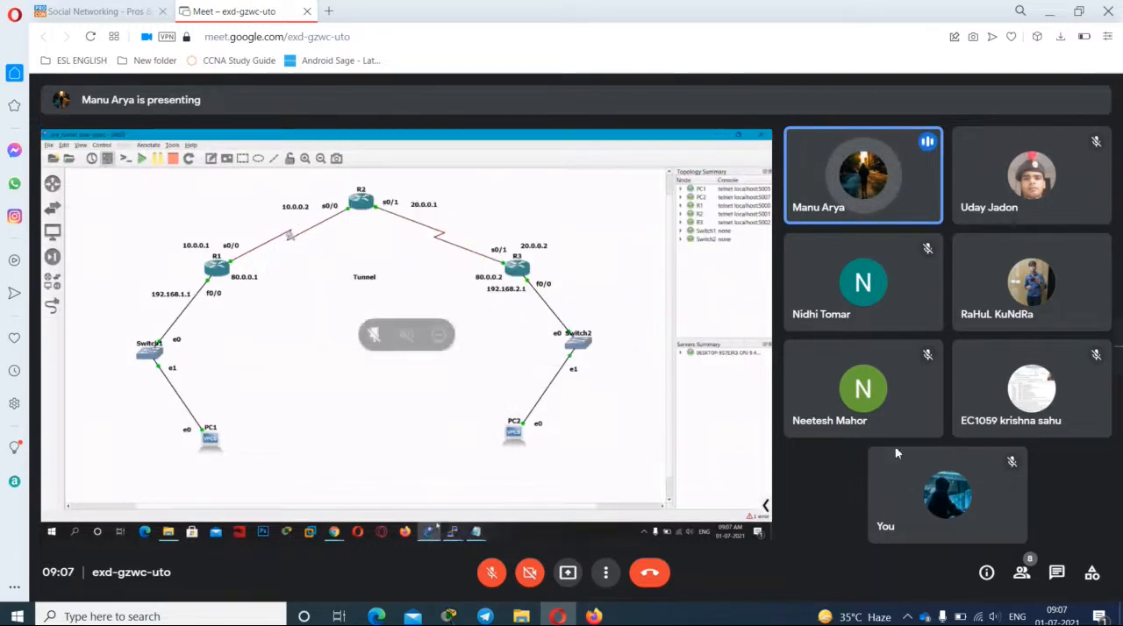
Step: Unmute the microphone for the end-of-class conversation, muting it briefly and leaving it switched on
left_click(494, 574)
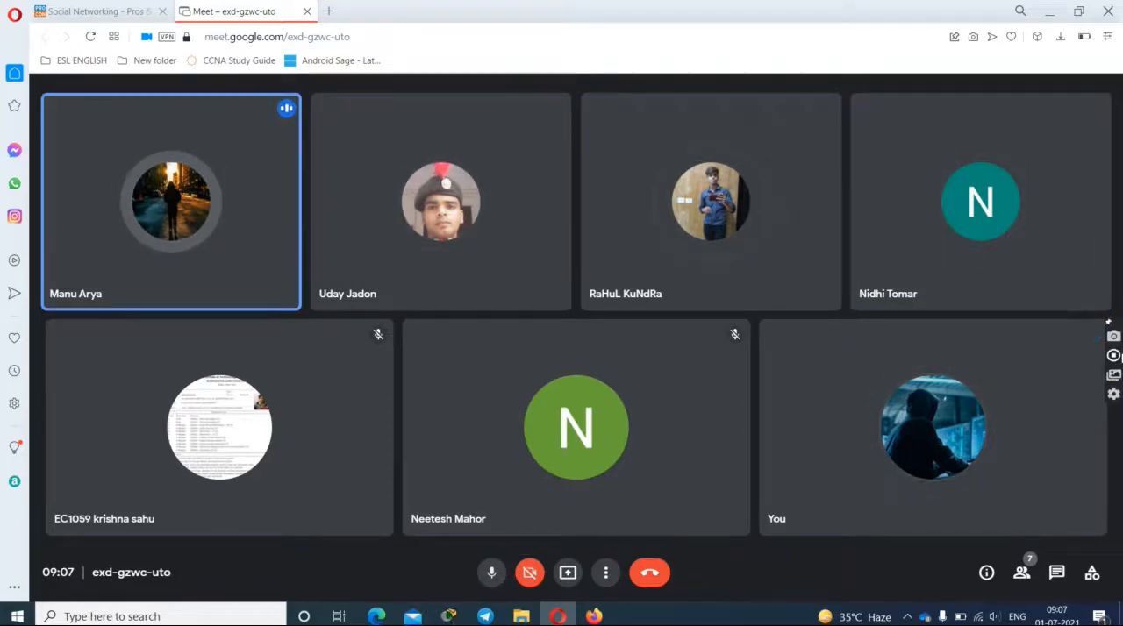
left_click(491, 572)
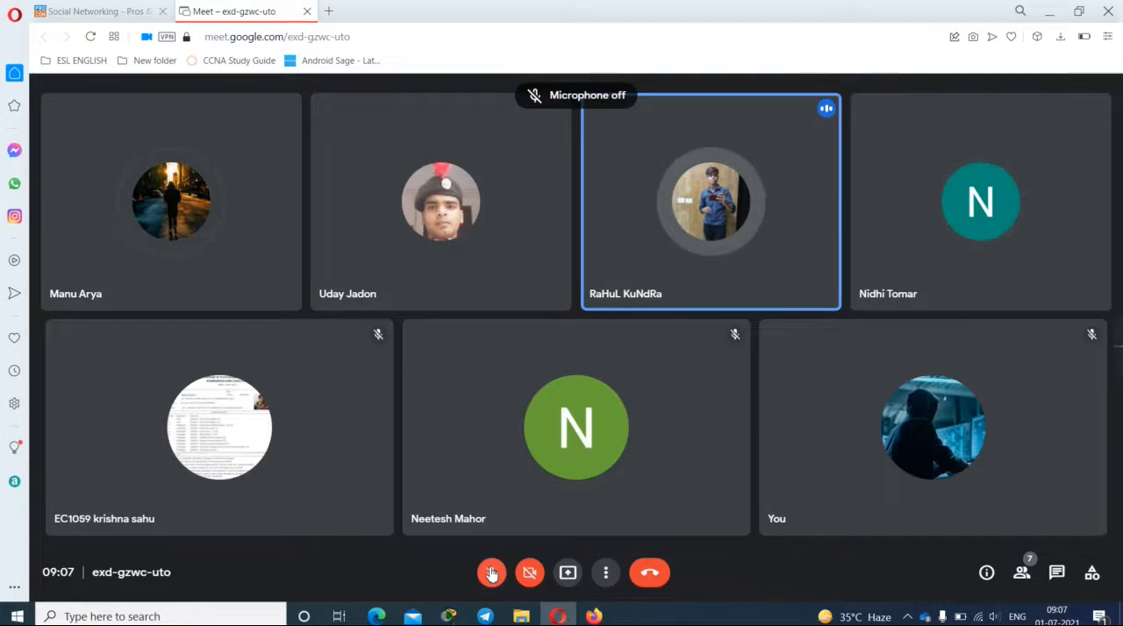
left_click(492, 572)
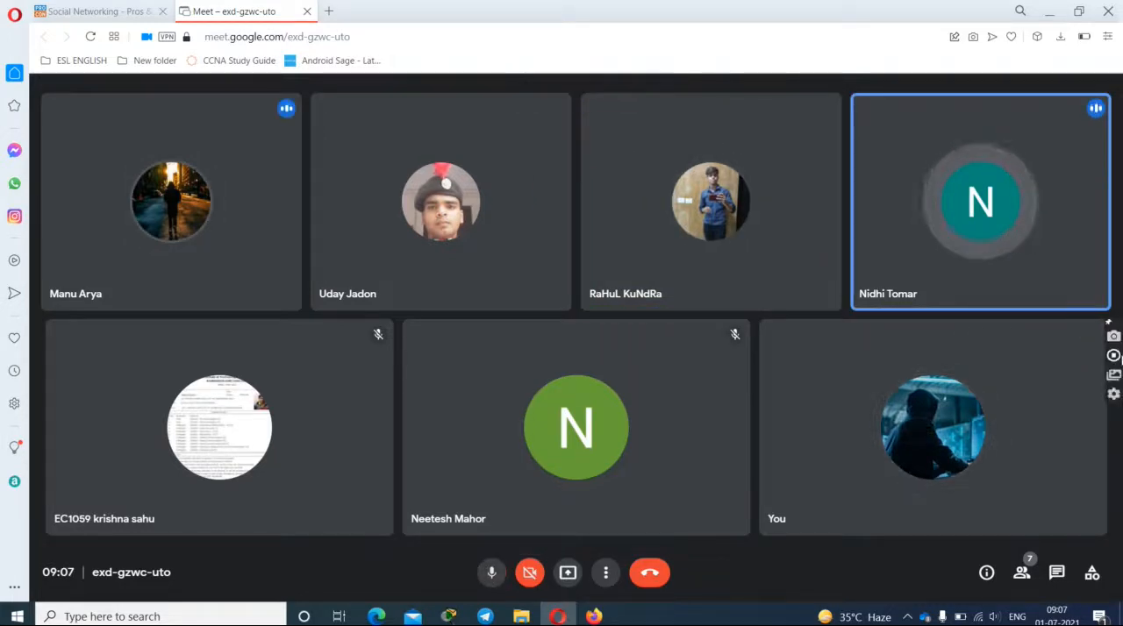